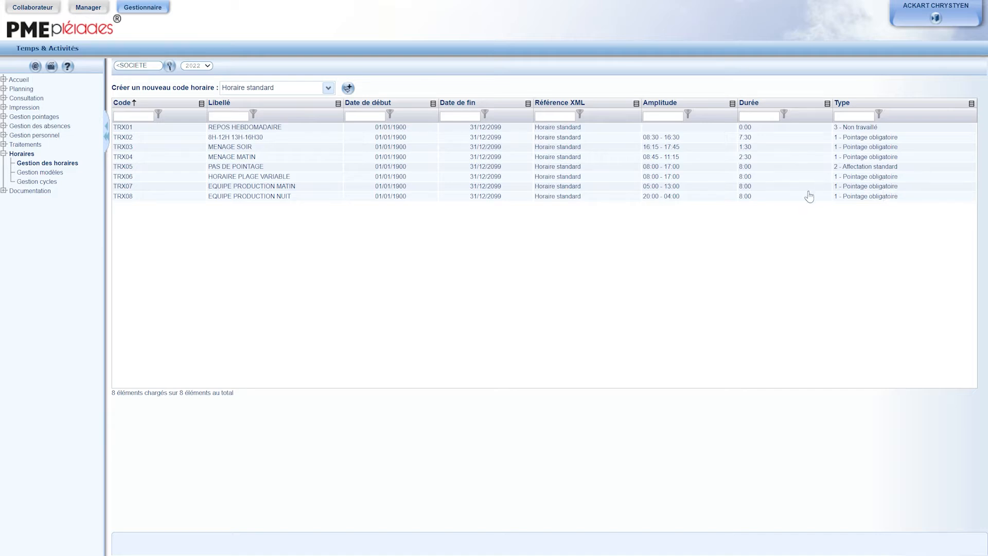
Step: Open the TRX06 HORAIRE PLAGE VARIABLE schedule code for modification
left_click(240, 149)
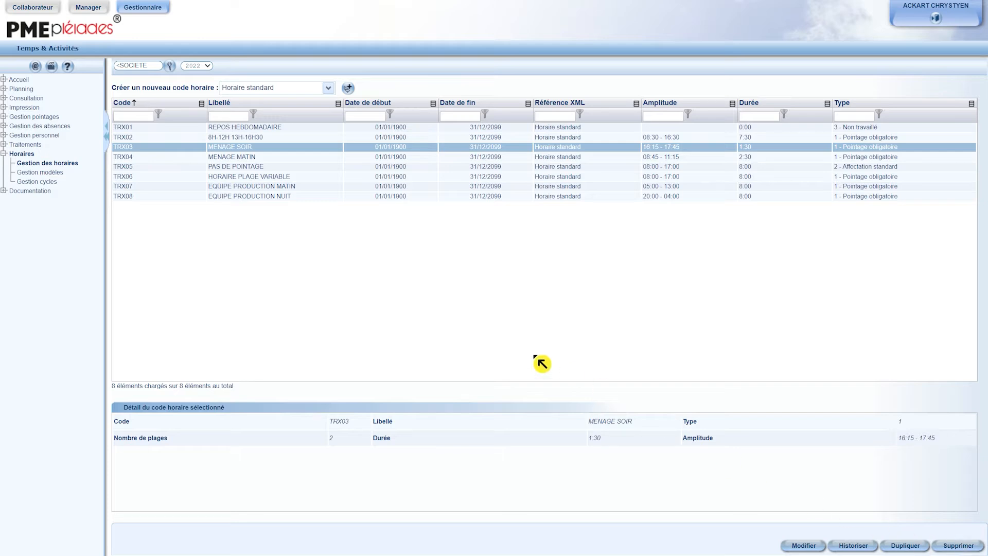
left_click(255, 177)
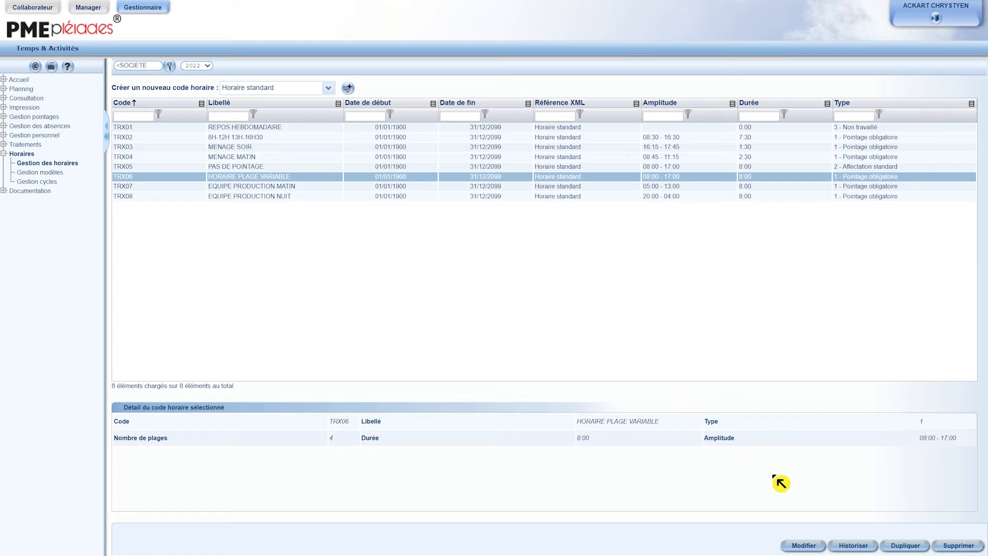
left_click(795, 545)
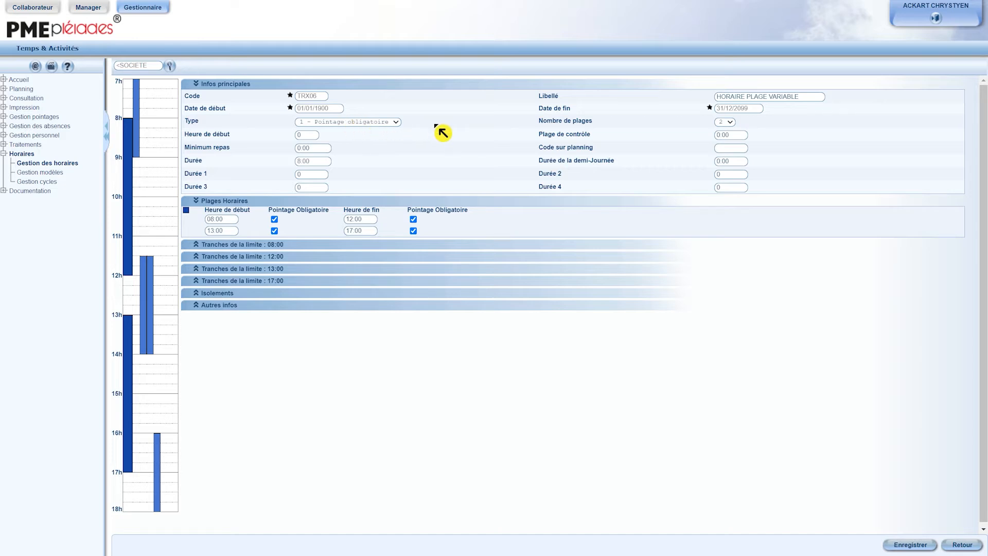
Step: Examine the Type options and expand the limit bands for 08:00, 12:00 and 13:00
left_click(381, 123)
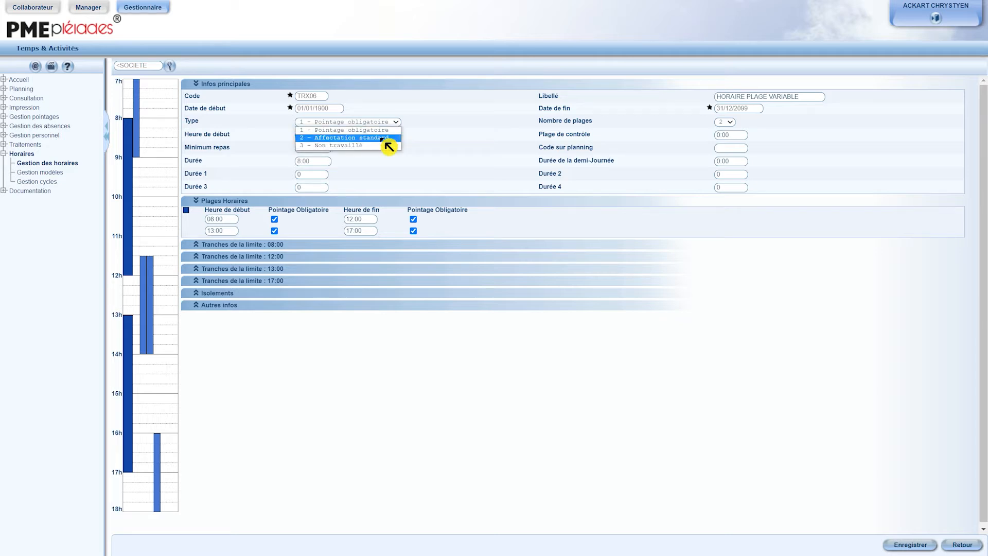
left_click(425, 129)
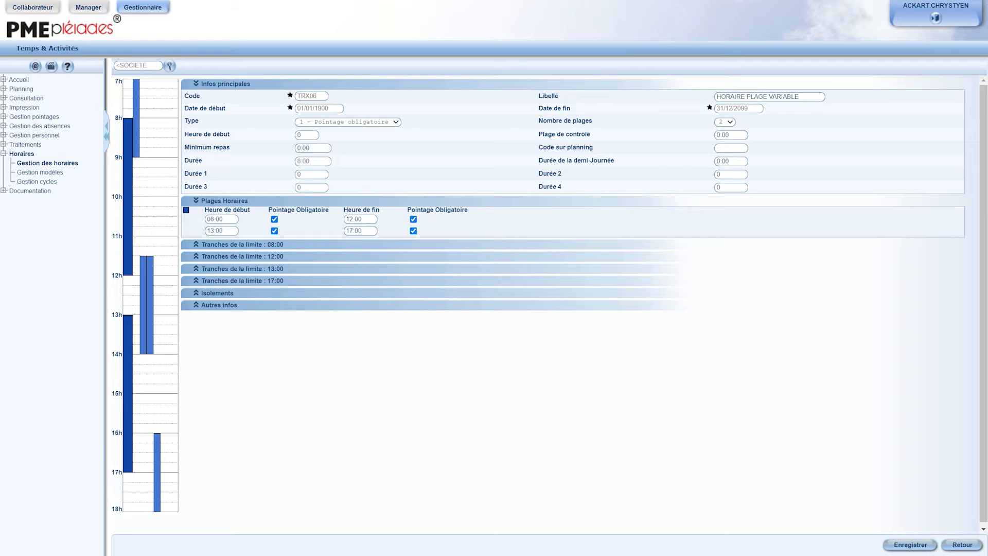
left_click(329, 148)
left_click(292, 246)
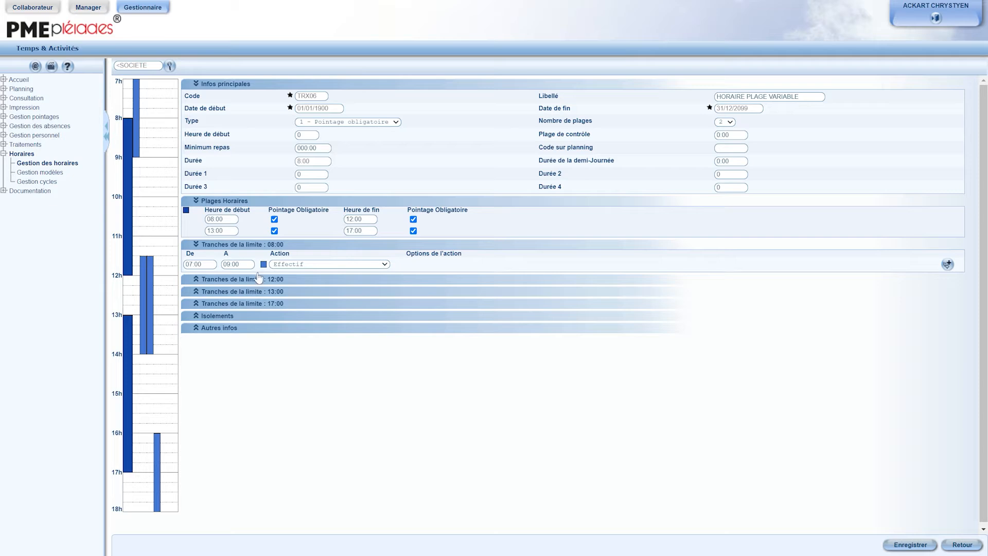
left_click(295, 283)
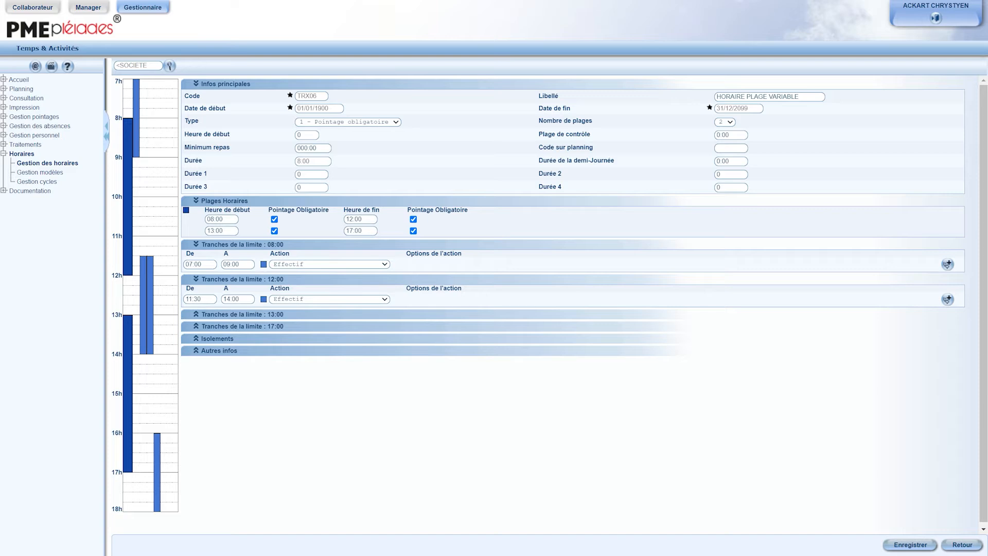
left_click(296, 315)
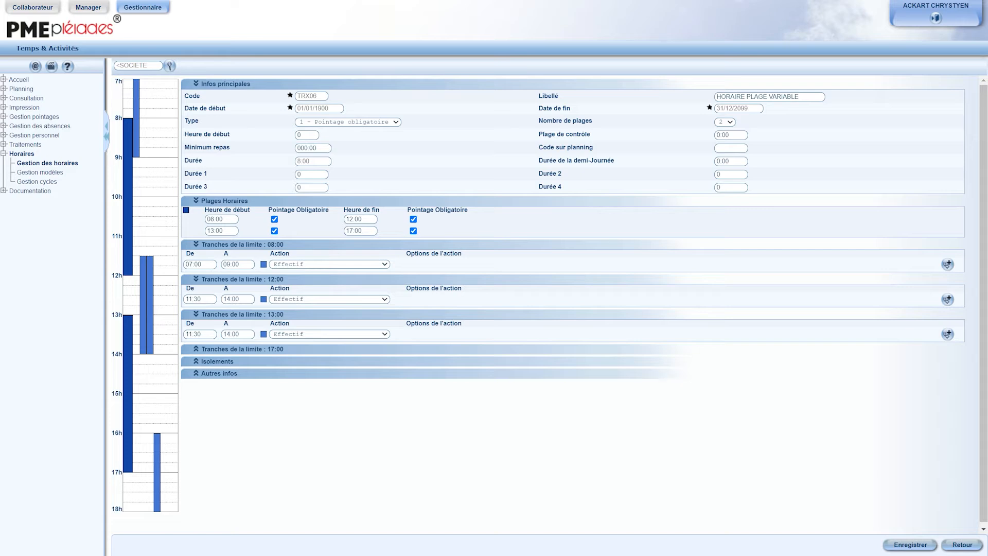
Step: Set the minimum meal break (Minimum repas) to 1:00
left_click(299, 150)
type("1:00")
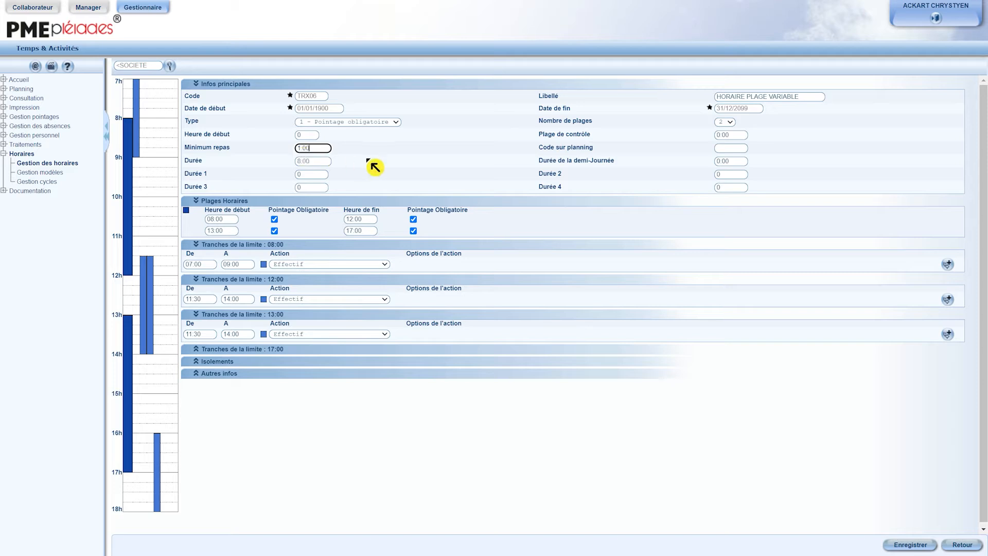
left_click(372, 163)
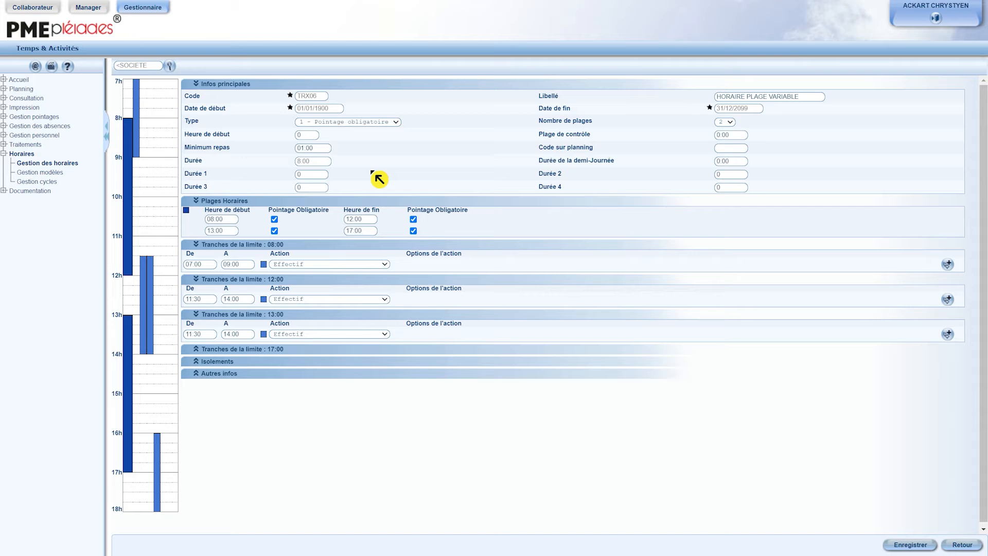
Step: Review the 17:00 limit band and the entry-screen display options, then save the schedule code and return to the list
left_click(286, 350)
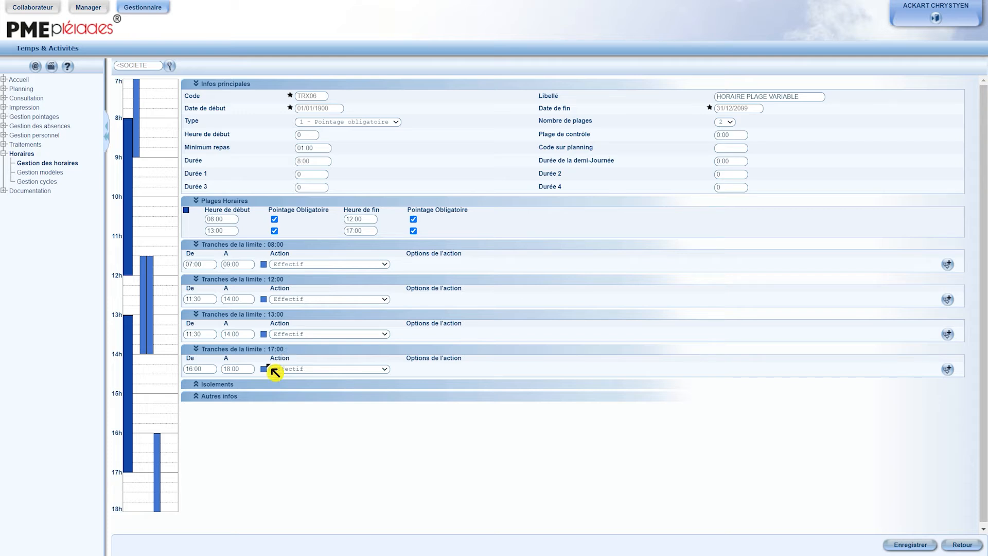
left_click(242, 402)
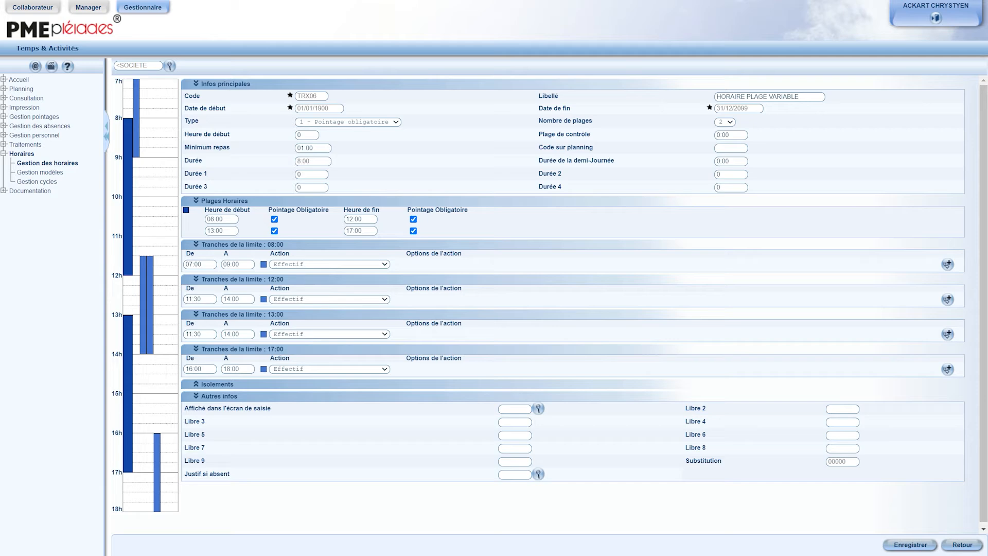
left_click(538, 408)
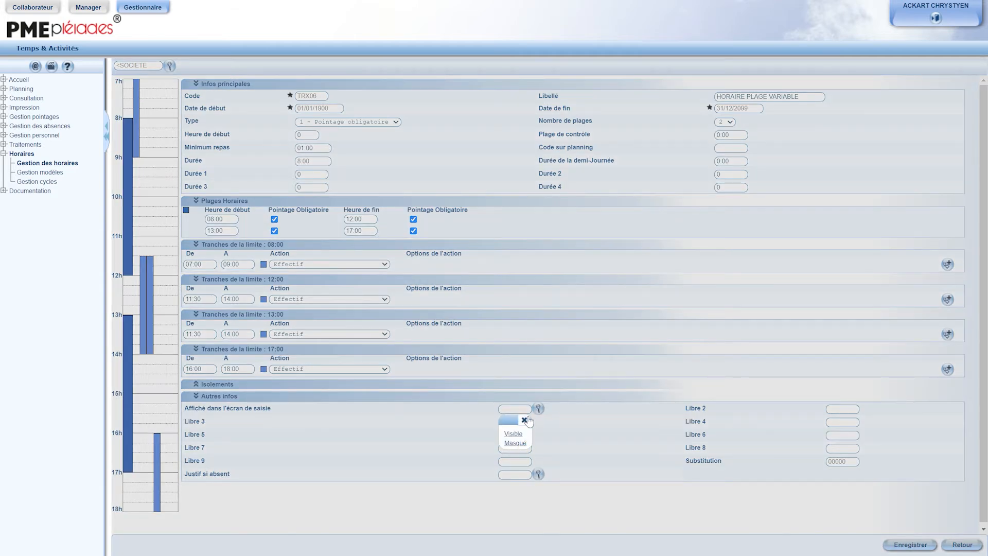
left_click(525, 420)
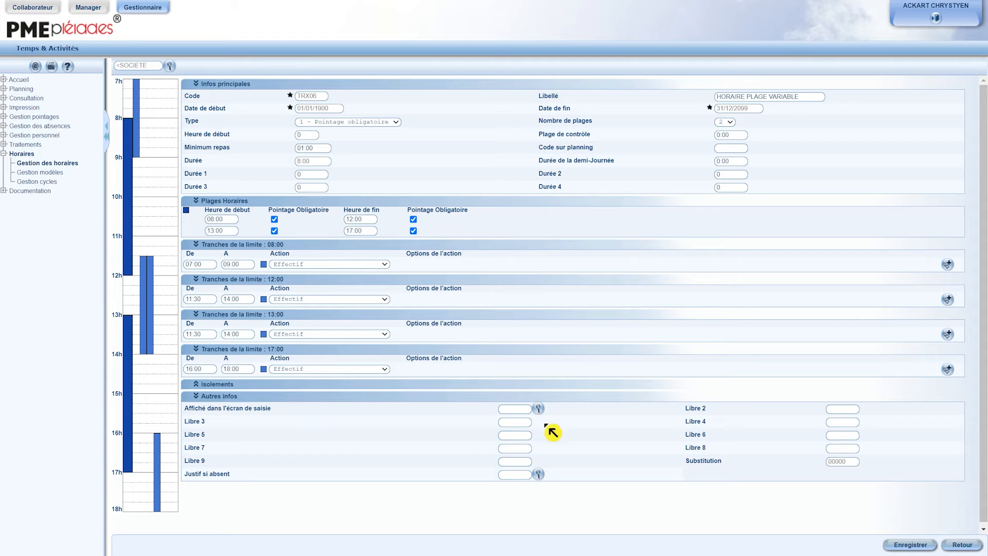
left_click(908, 546)
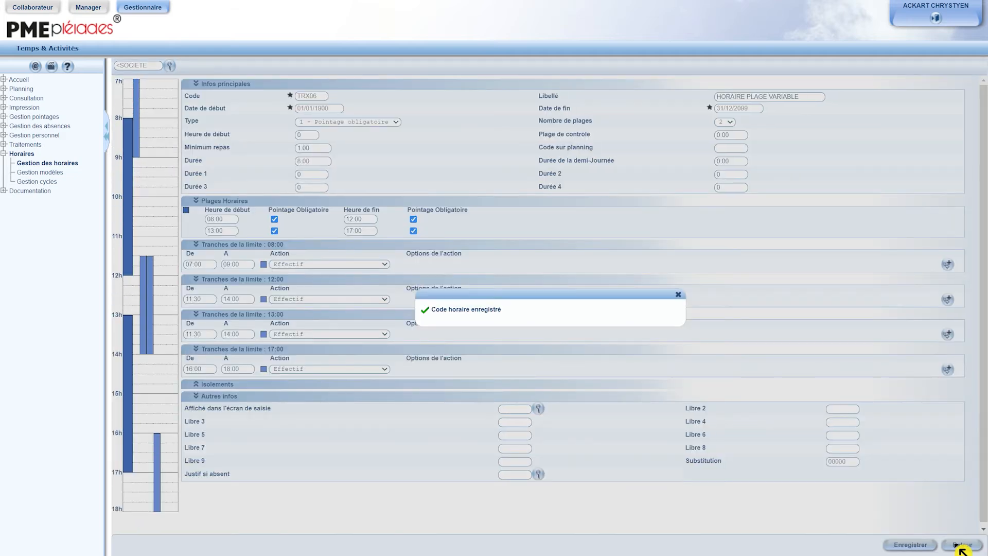
left_click(960, 548)
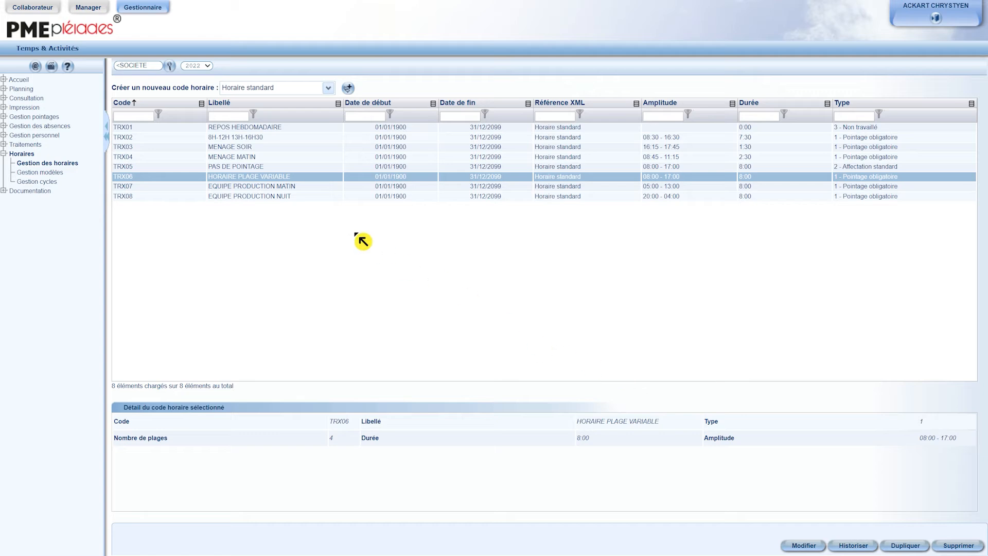
Step: Open the TRX07 EQUIPE PRODUCTION MATIN code, review its 05:00 and 13:00 limit bands and action options, then save and return
left_click(271, 186)
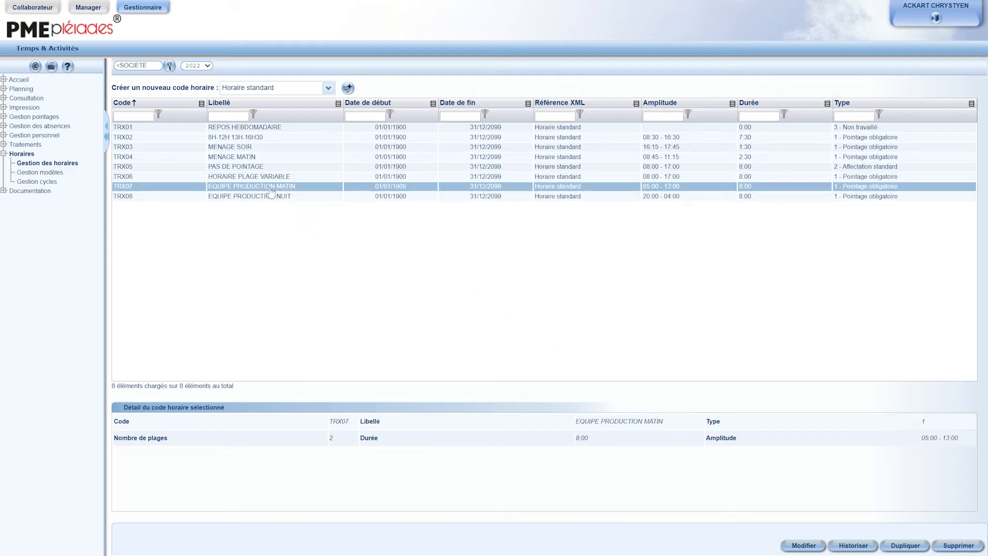
left_click(806, 547)
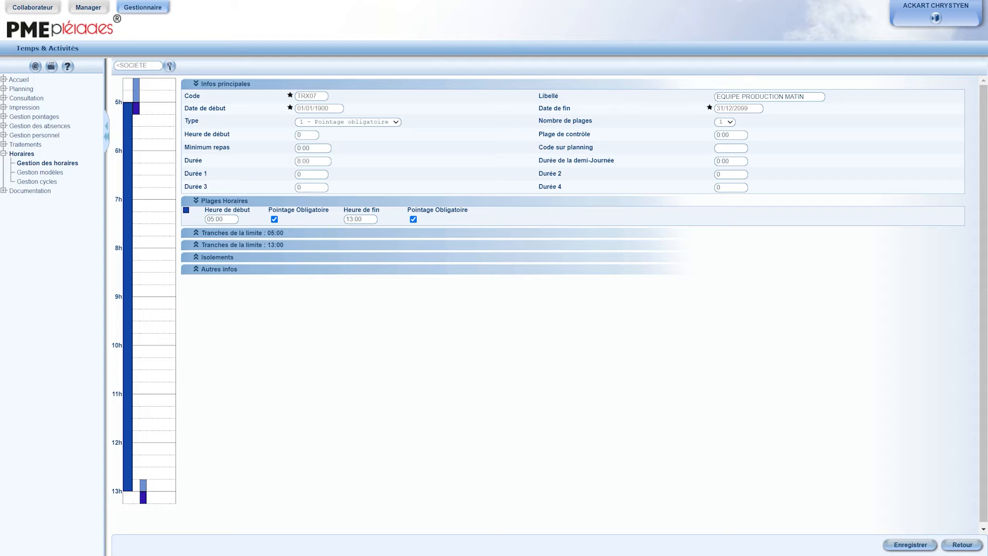
left_click(281, 234)
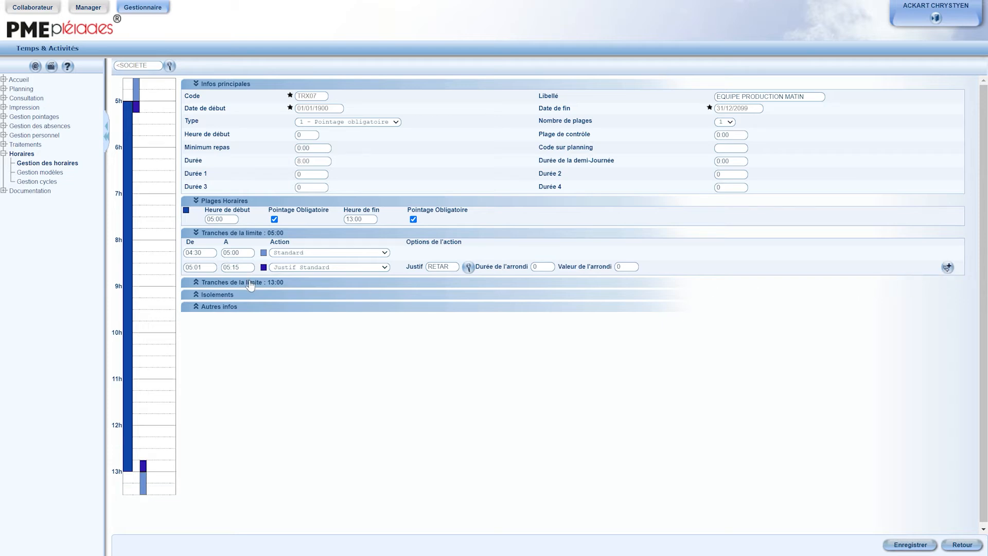
left_click(251, 283)
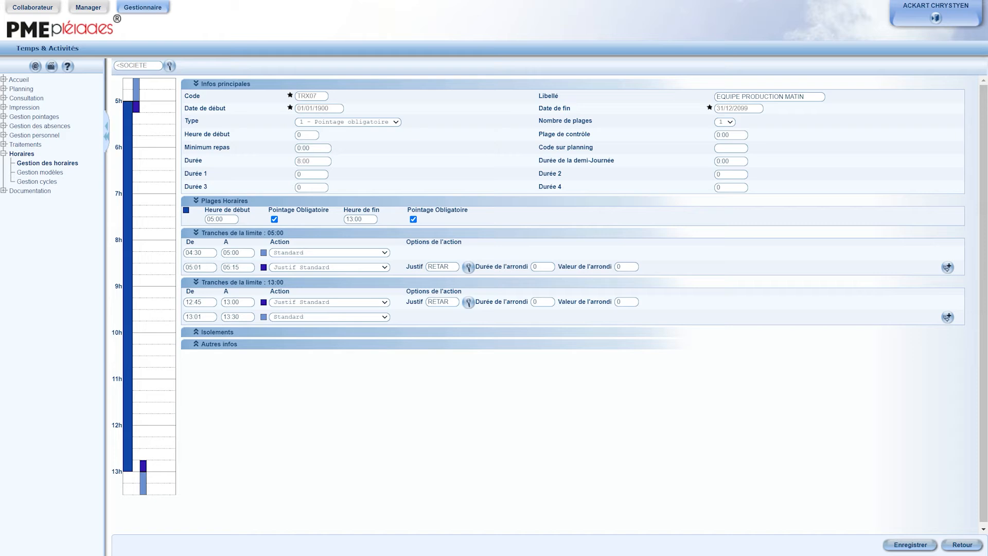
left_click(293, 318)
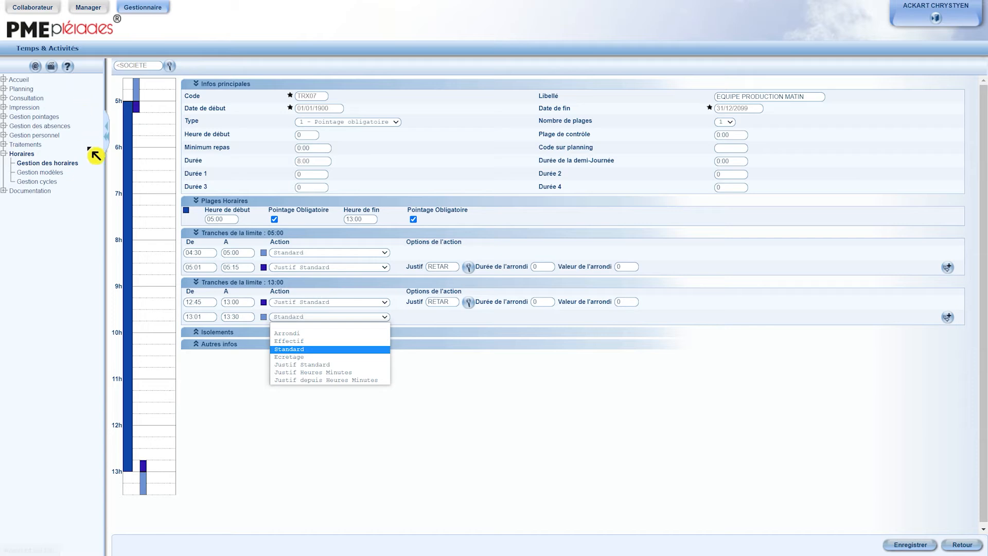
left_click(478, 418)
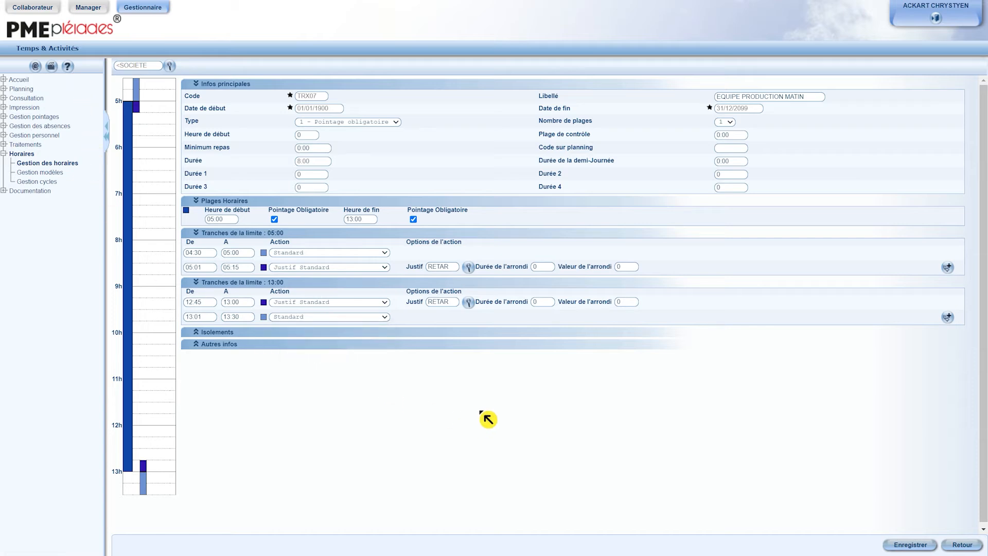
left_click(909, 545)
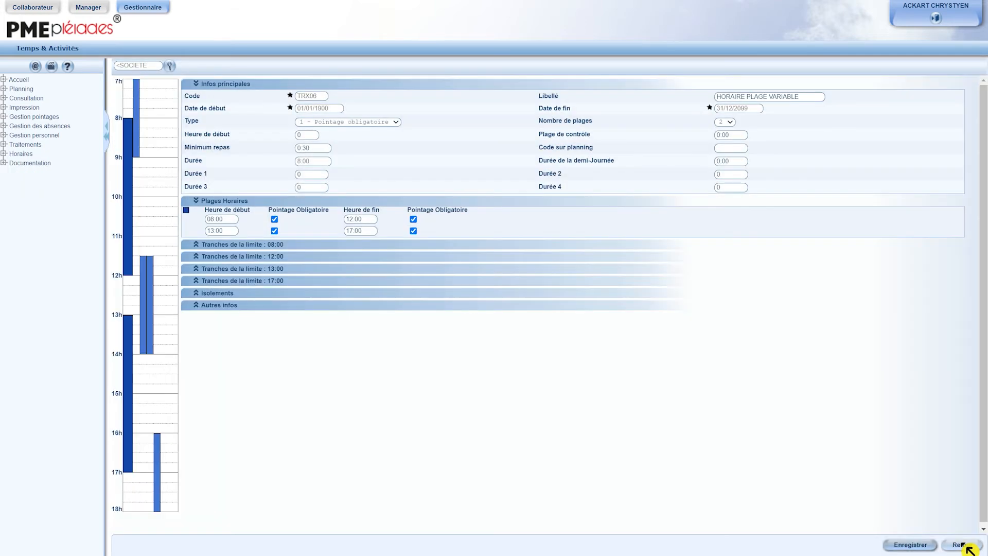
left_click(962, 544)
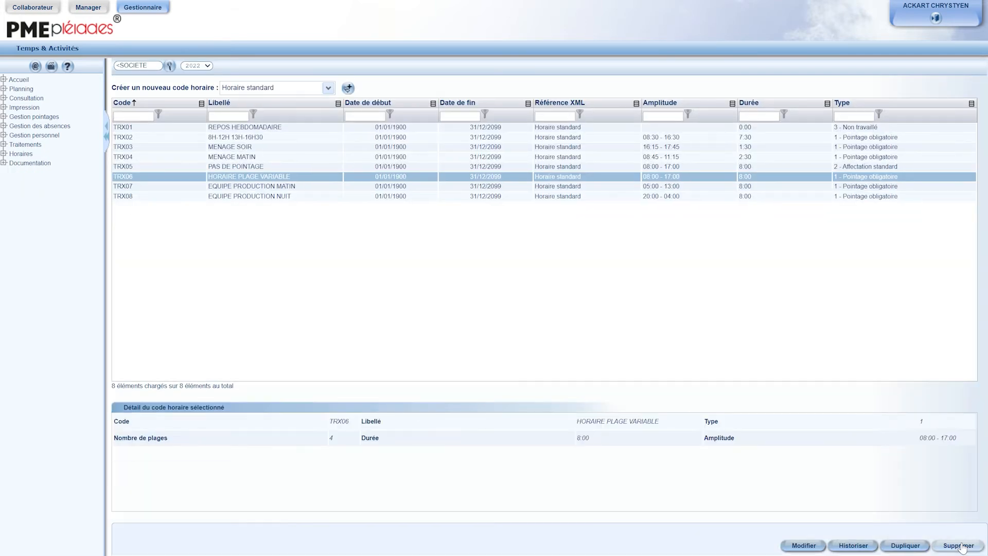
Step: Open the TRX08 EQUIPE PRODUCTION NUIT code, review its 20:00 and 04:00 limit bands, and return to the list
left_click(248, 198)
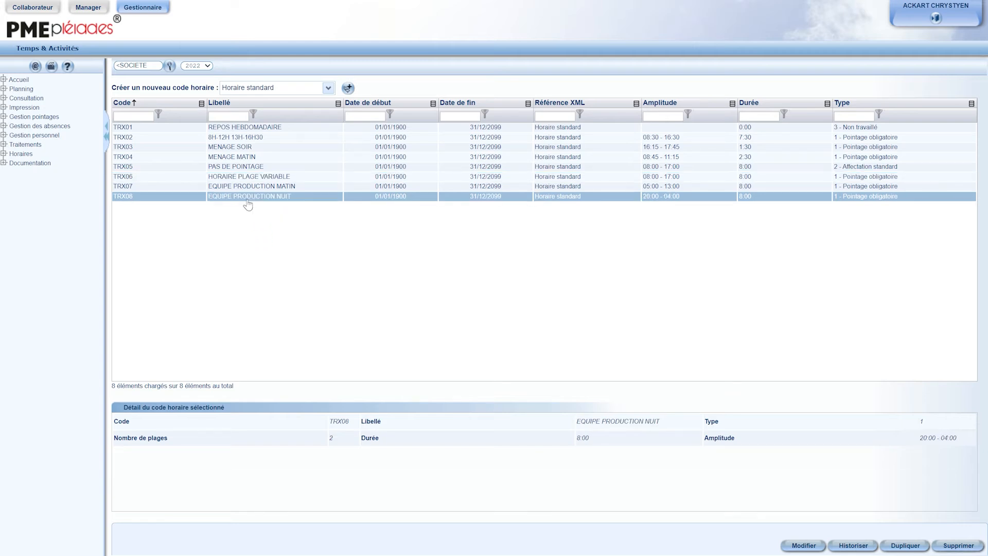
left_click(798, 546)
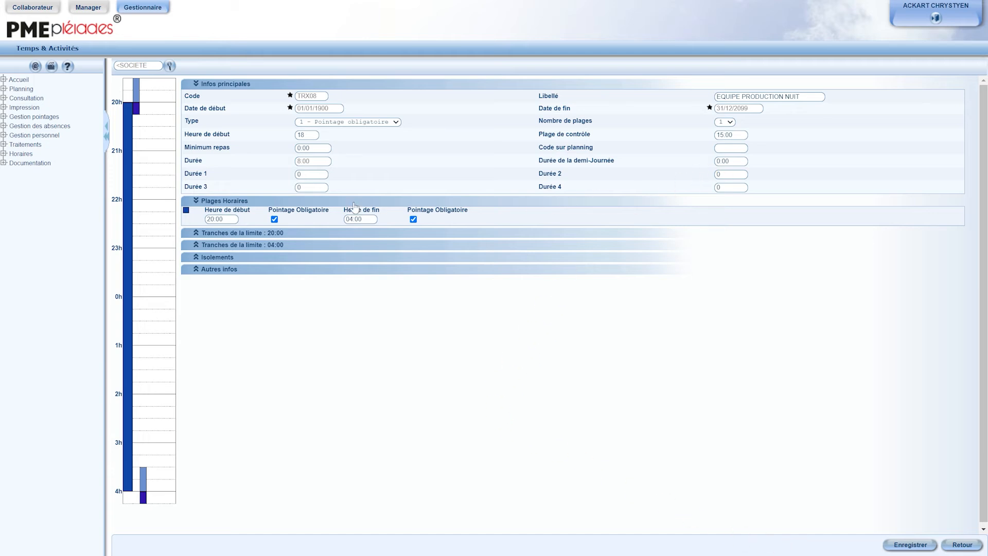
left_click(241, 233)
left_click(278, 284)
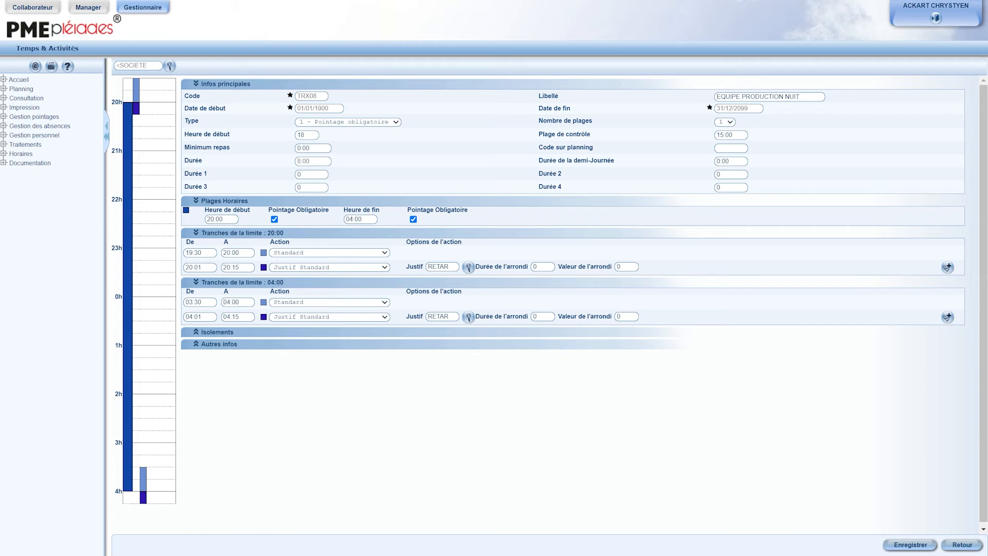
left_click(951, 544)
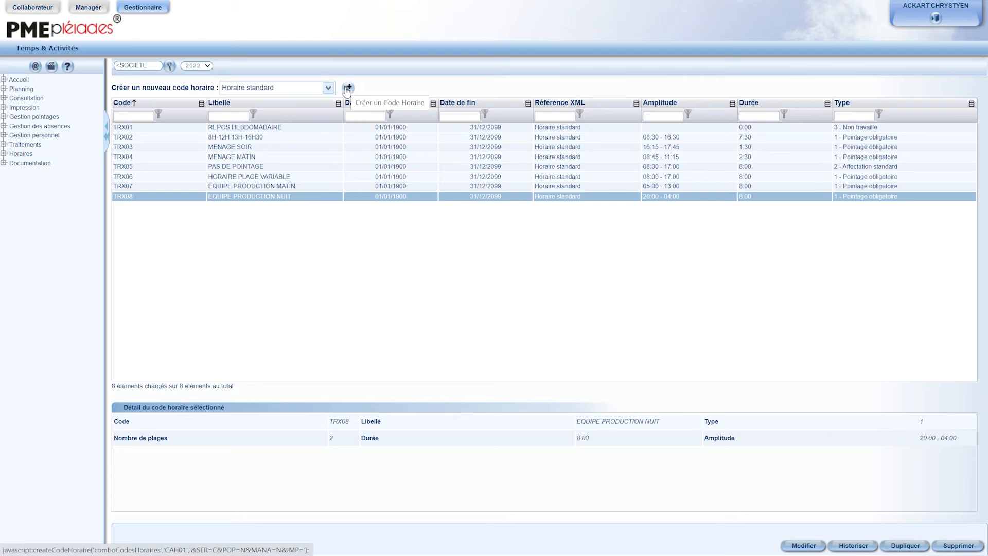
Step: Duplicate the TRX07 EQUIPE PRODUCTION MATIN code under the new code TRX09
left_click(291, 188)
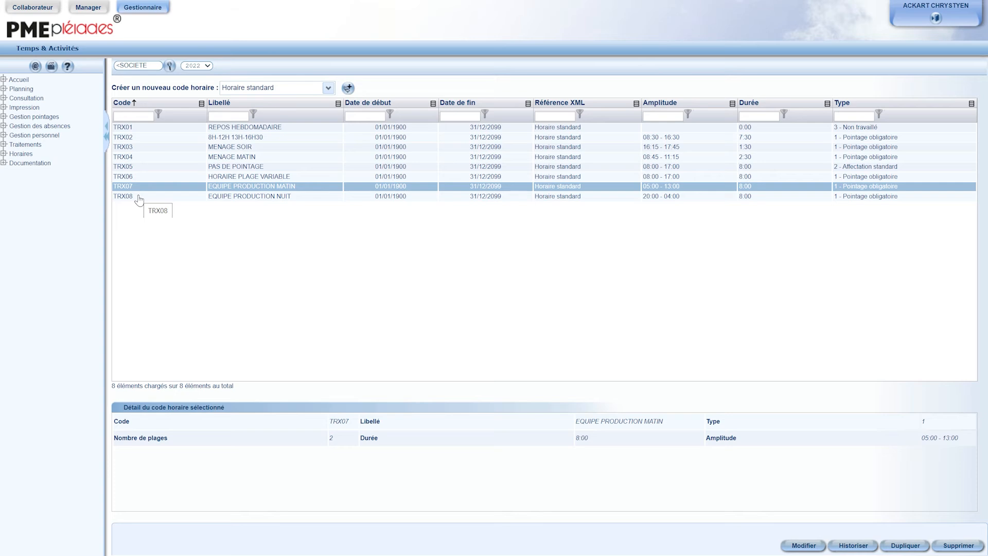
left_click(909, 547)
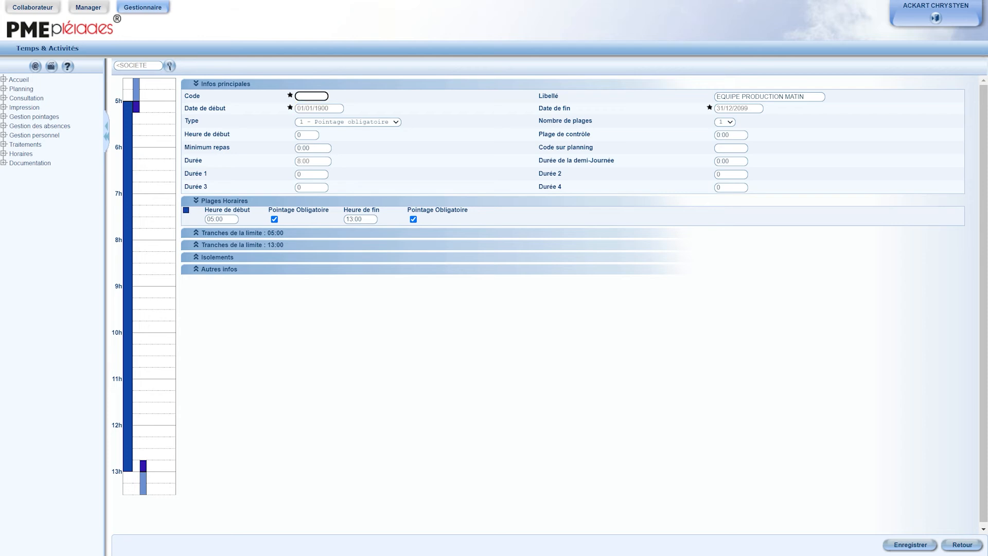
type("TRX09")
Step: Rename the label to EQUIPE PRODUCTION APREM
left_click_drag(807, 97, 784, 98)
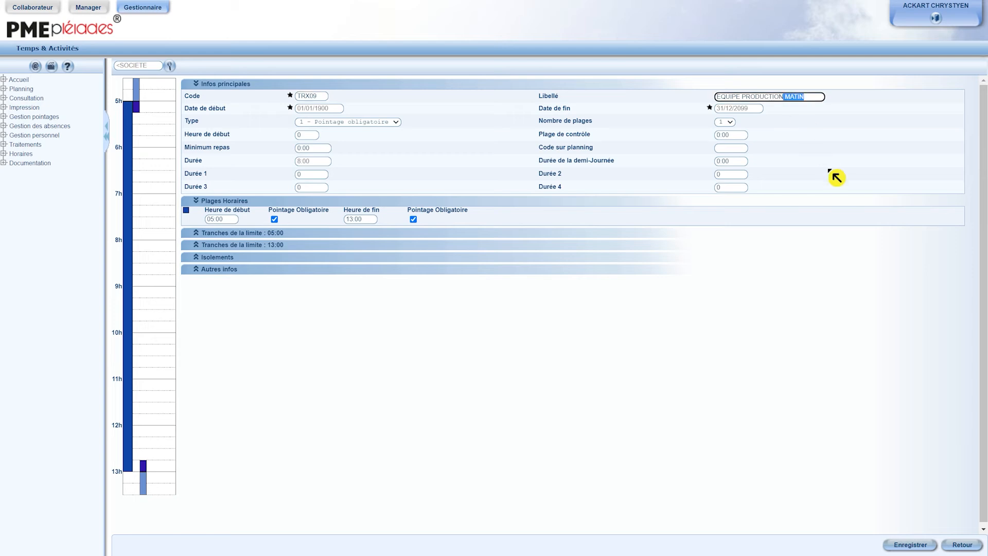
type("A")
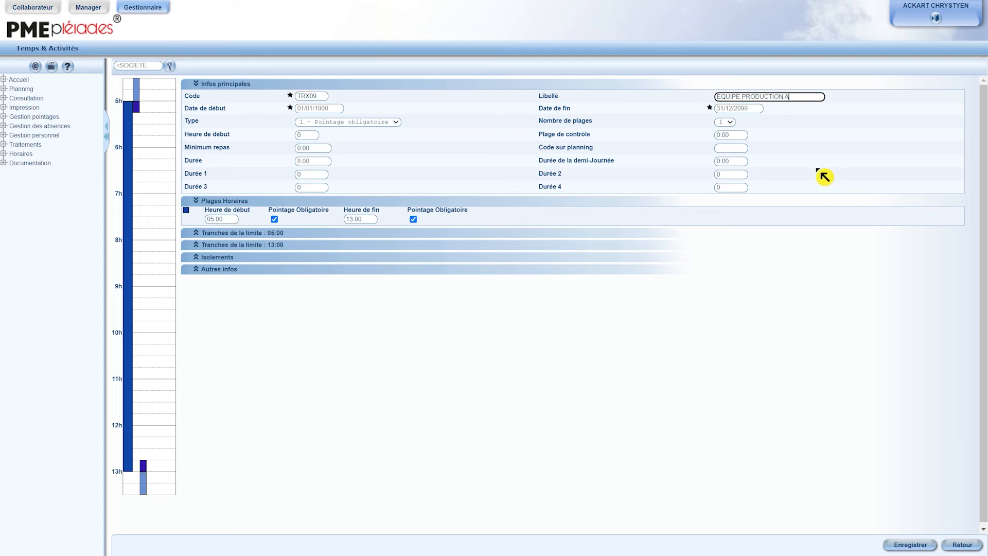
type("PREM")
Step: Set the time range to start at 13:00 and end at 20:00
left_click(221, 219)
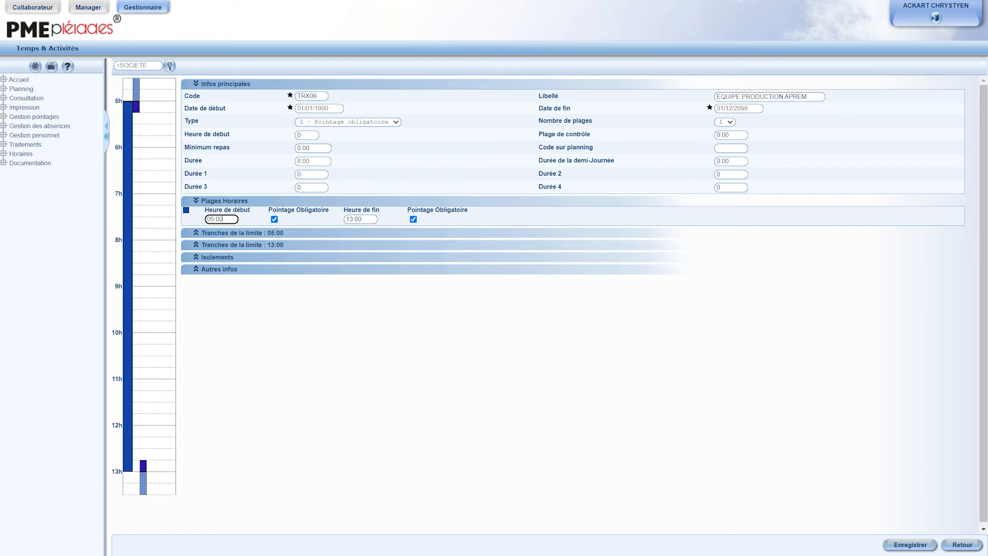
left_click_drag(222, 219, 208, 219)
type("1300")
left_click_drag(365, 219, 349, 221)
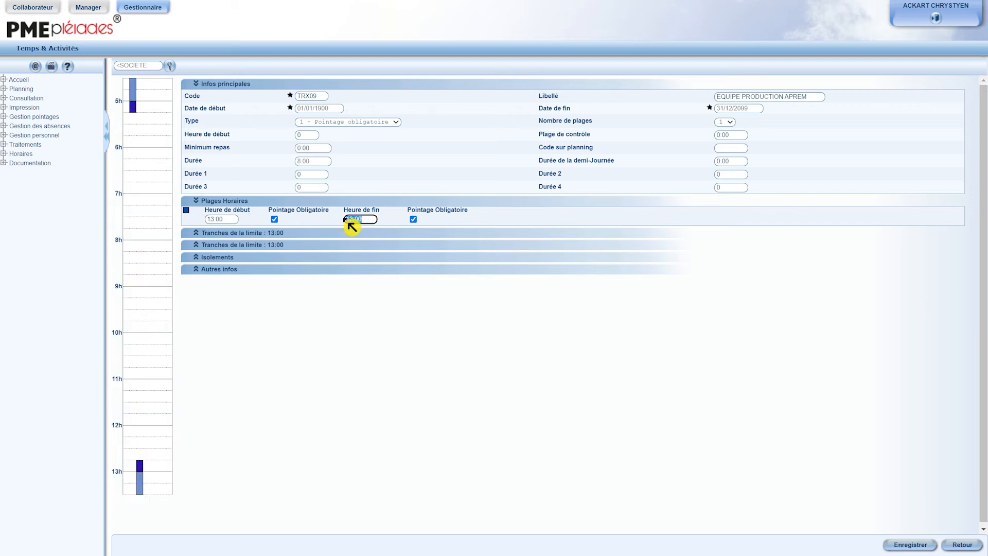
type("2000")
left_click(495, 309)
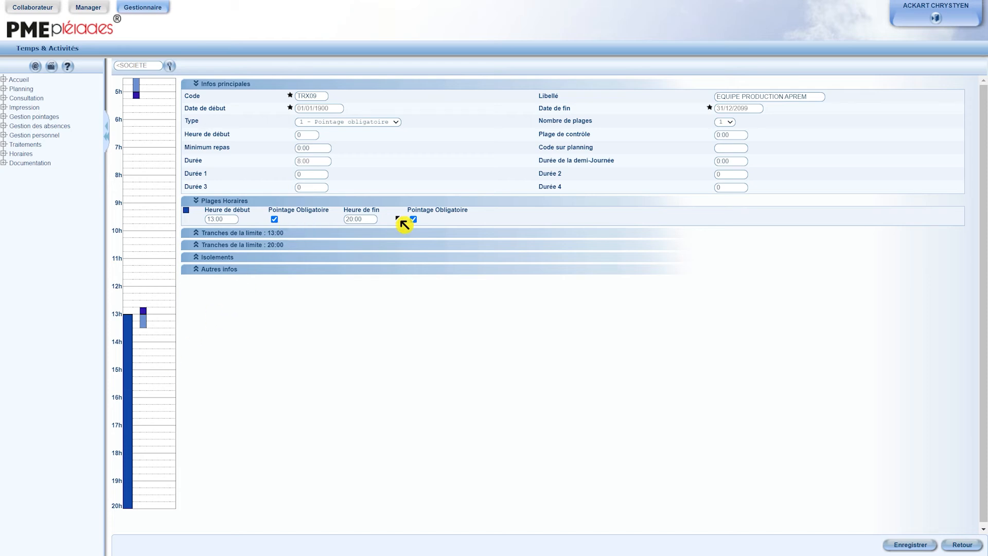
Step: Set the 13:00 limit bands of the afternoon code to 12:30–13:00 and 13:01–13:15
left_click(271, 235)
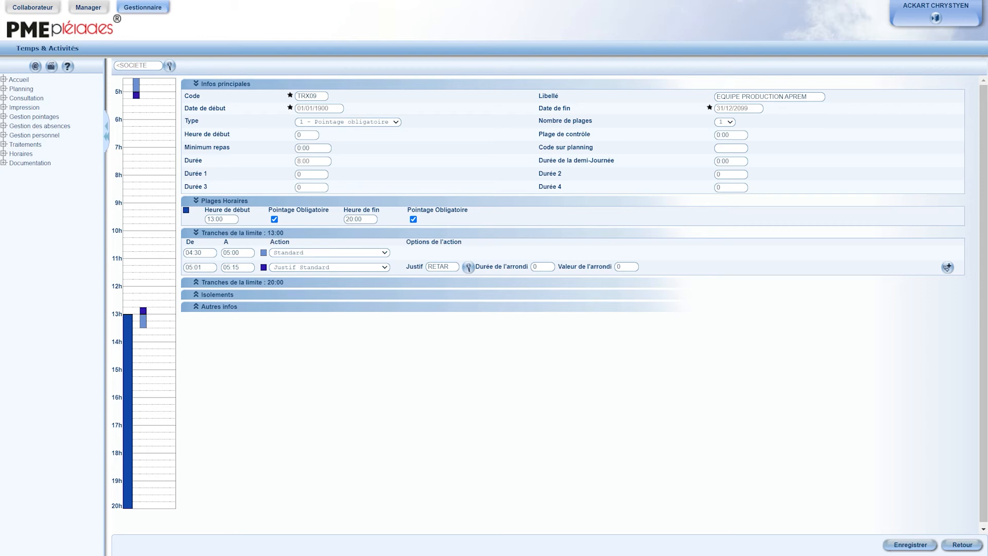
left_click_drag(204, 253, 181, 254)
type("12:3")
type("0")
key("Tab")
type("1300")
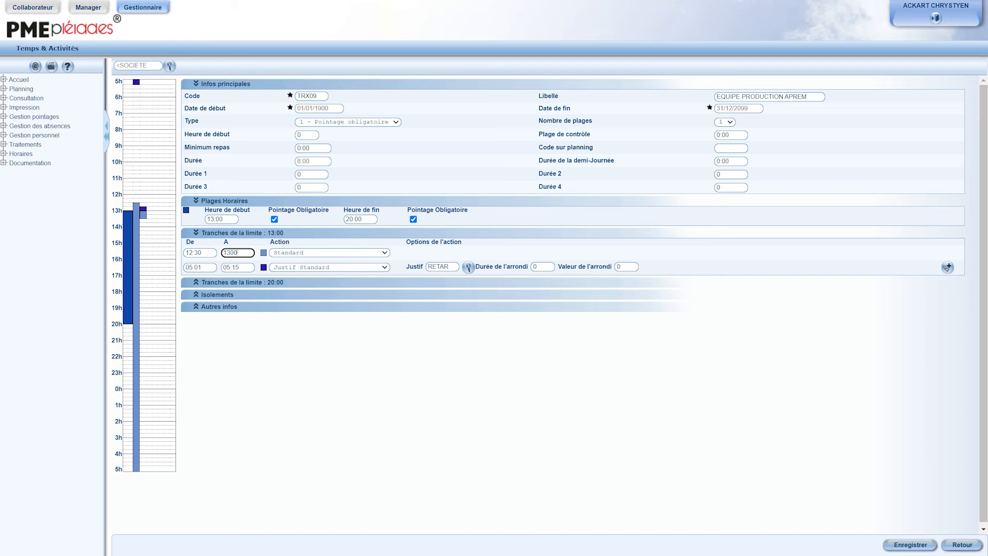
left_click_drag(205, 268, 166, 272)
type("1301")
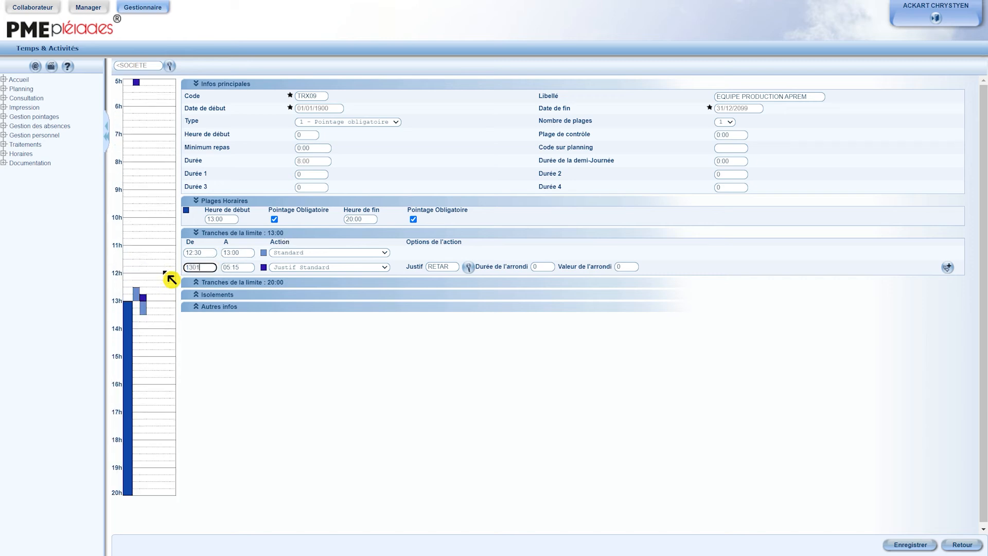
key("Tab")
type("1315")
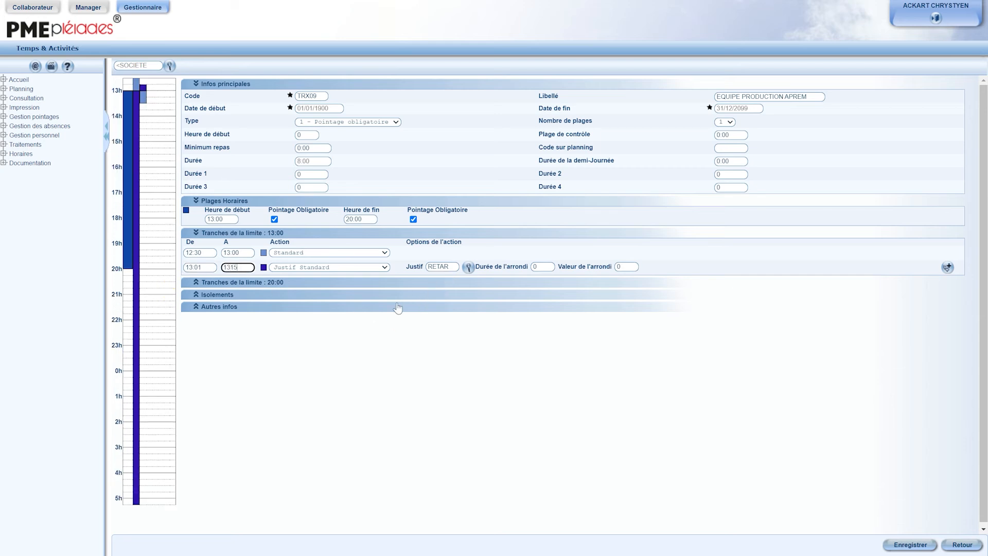
Step: Set the 20:00 limit bands to 19:45–20:00 and 20:01–20:30
left_click(371, 336)
left_click(254, 284)
left_click_drag(205, 302, 173, 308)
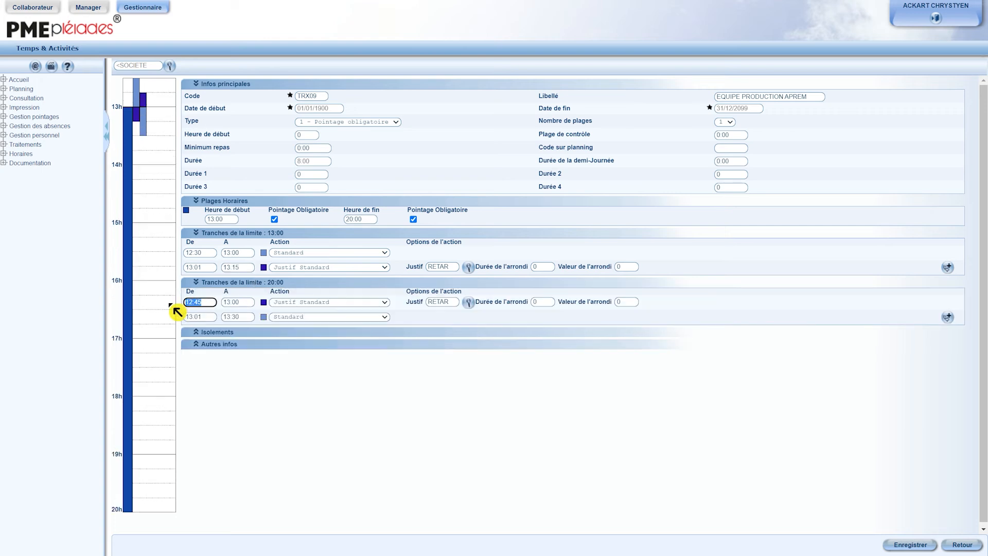
type("1945")
key("Tab")
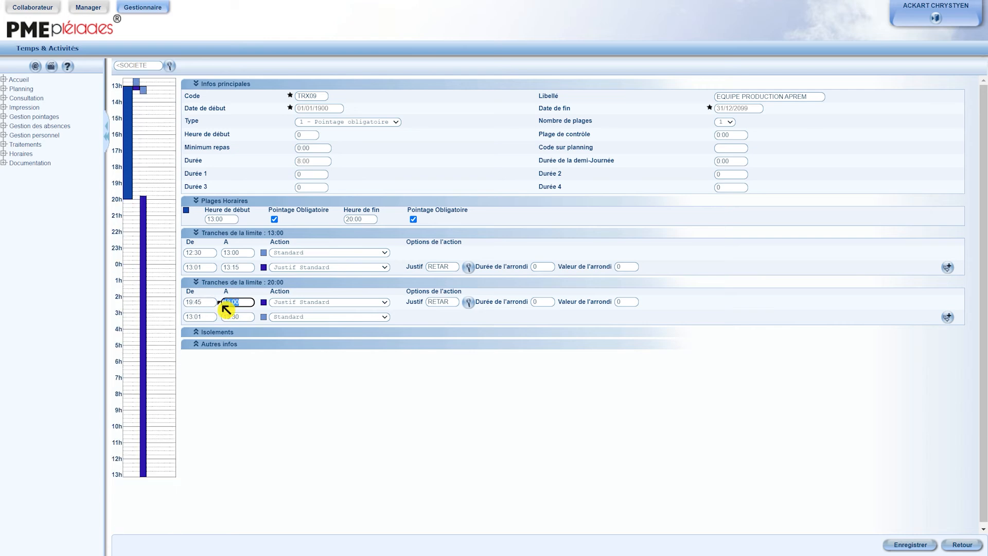
type("2000")
left_click(191, 317)
type("2001")
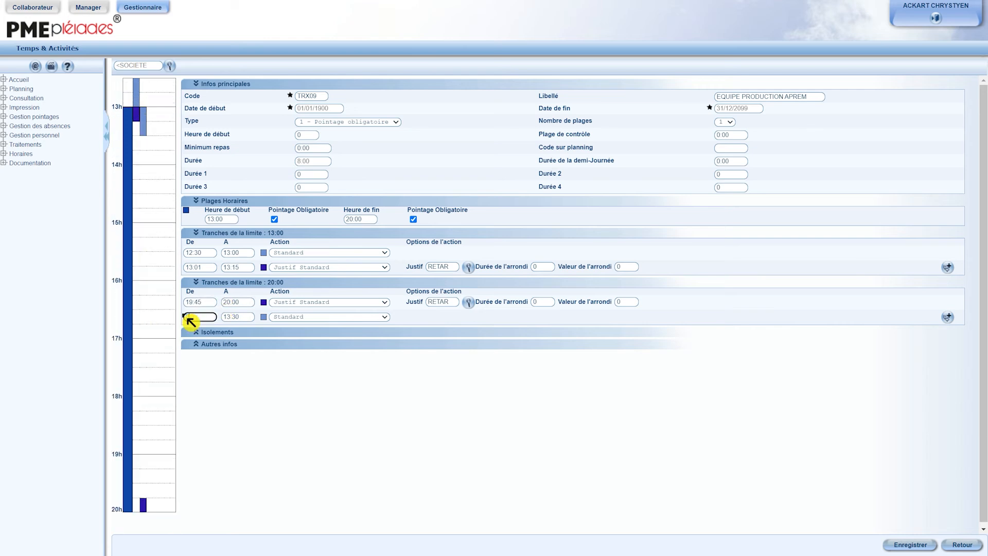
key("Tab")
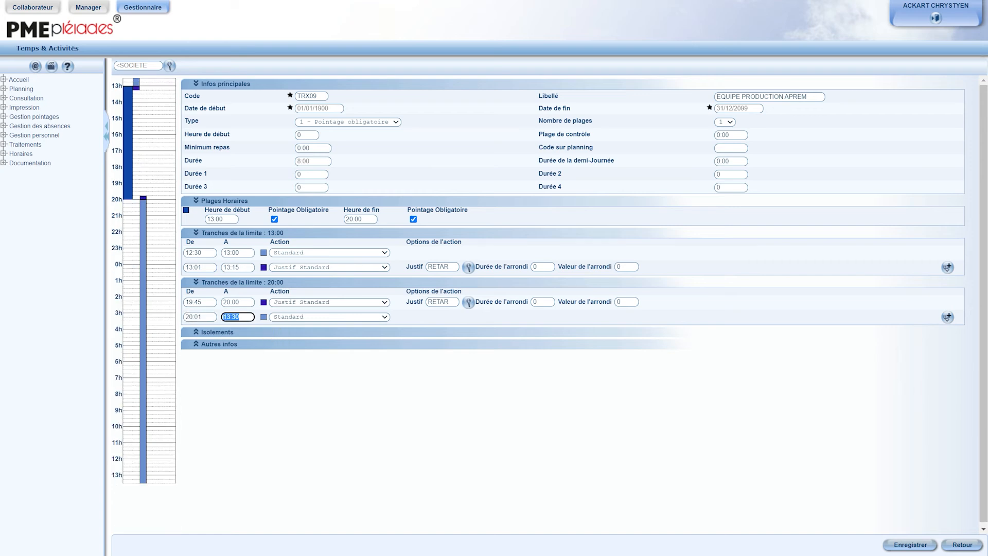
type("2030")
Step: Save the TRX09 afternoon code and return to the schedule code list
left_click(912, 547)
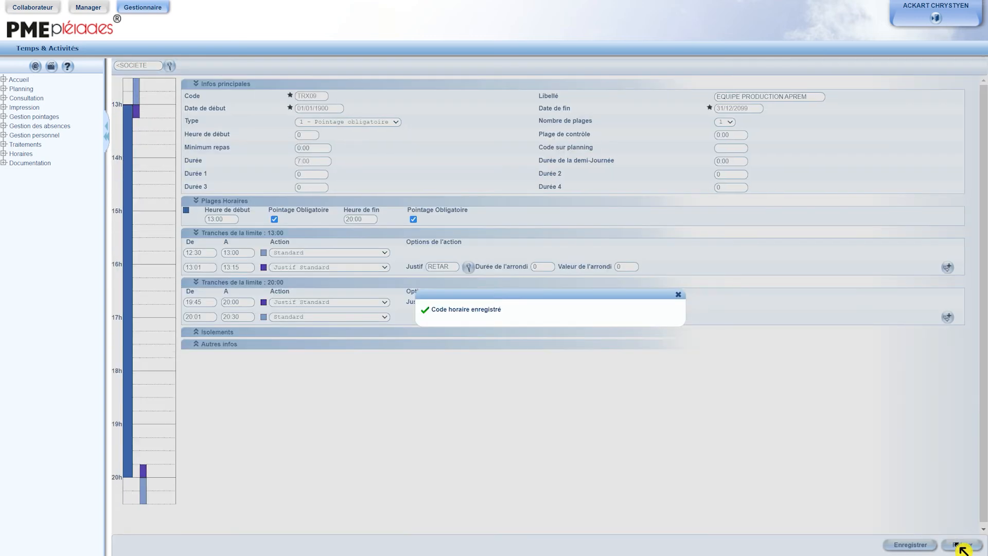
left_click(679, 294)
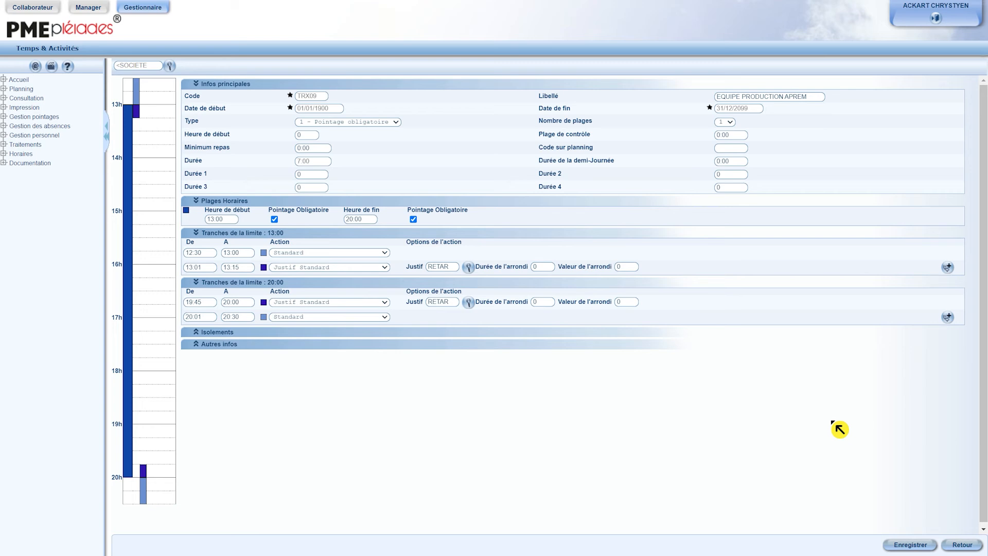
left_click(962, 545)
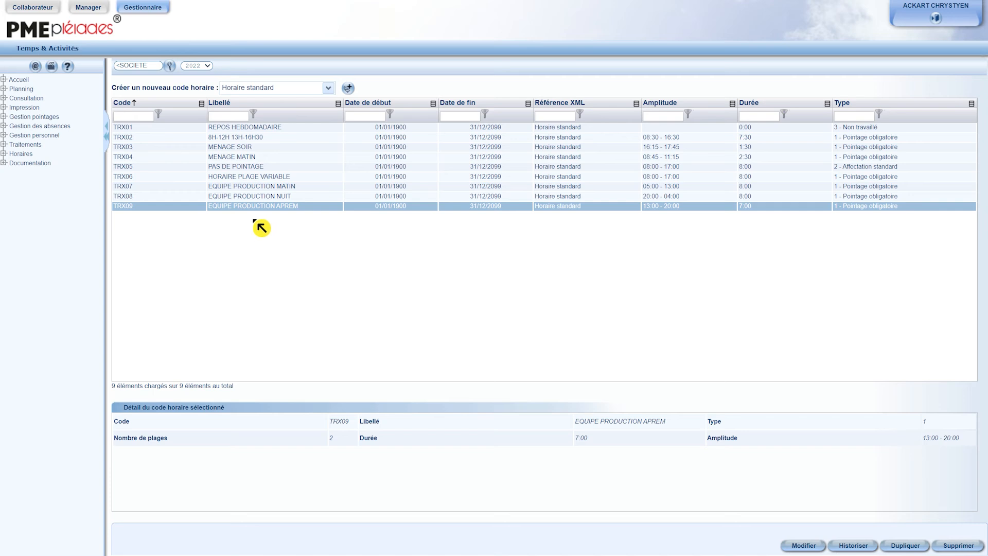
Step: Open the TRX05 PAS DE POINTAGE code, review its 08:00 and 12:00 limit bands, and return to the list
left_click(250, 169)
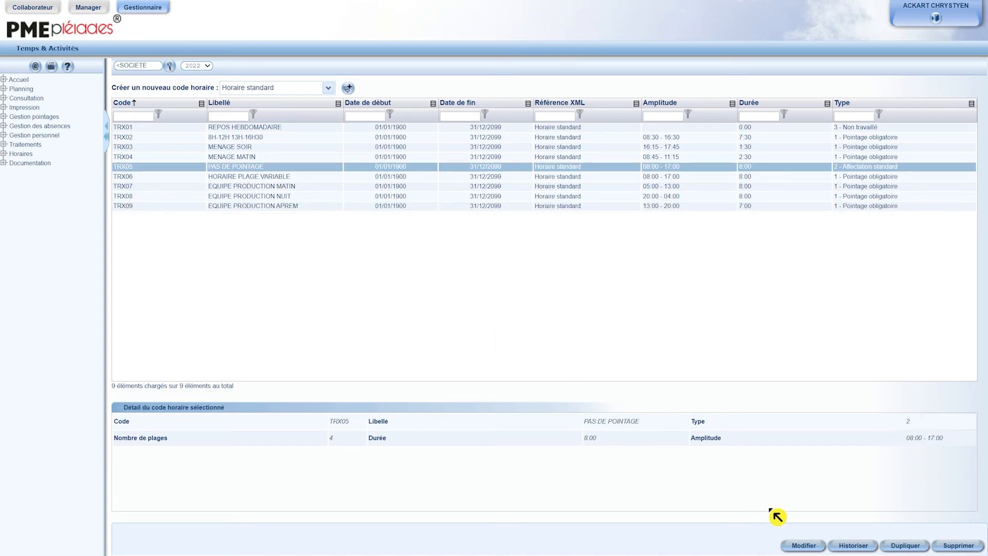
left_click(804, 545)
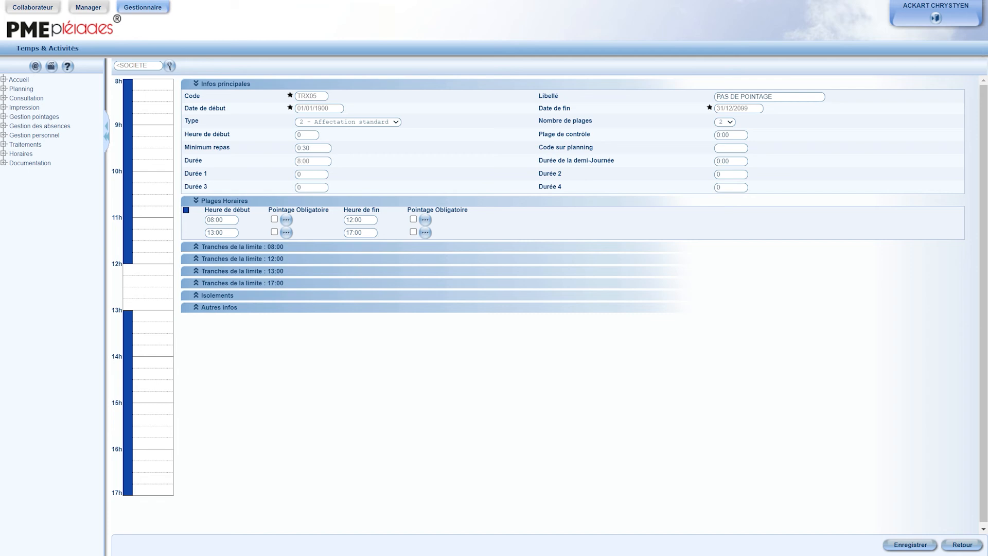
left_click(297, 247)
left_click(289, 282)
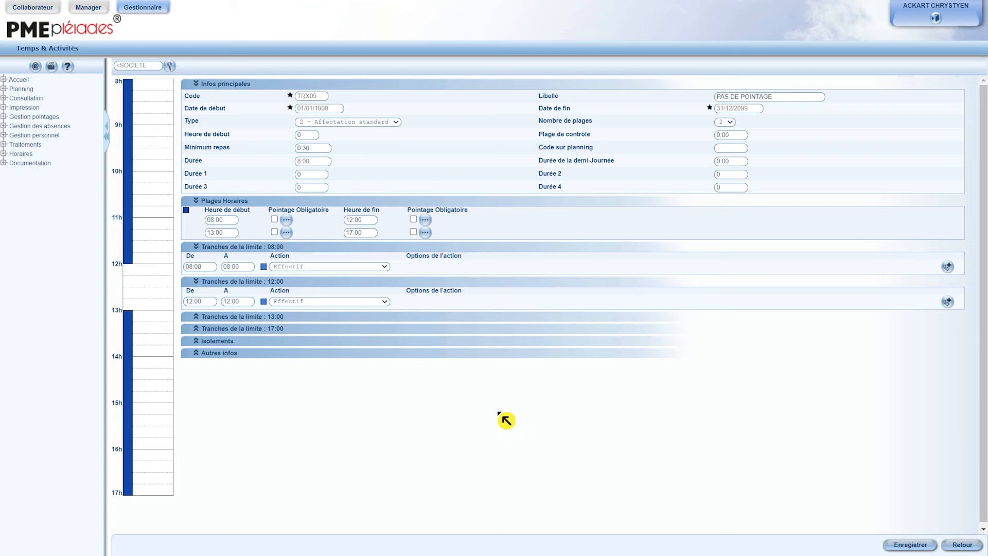
left_click(957, 544)
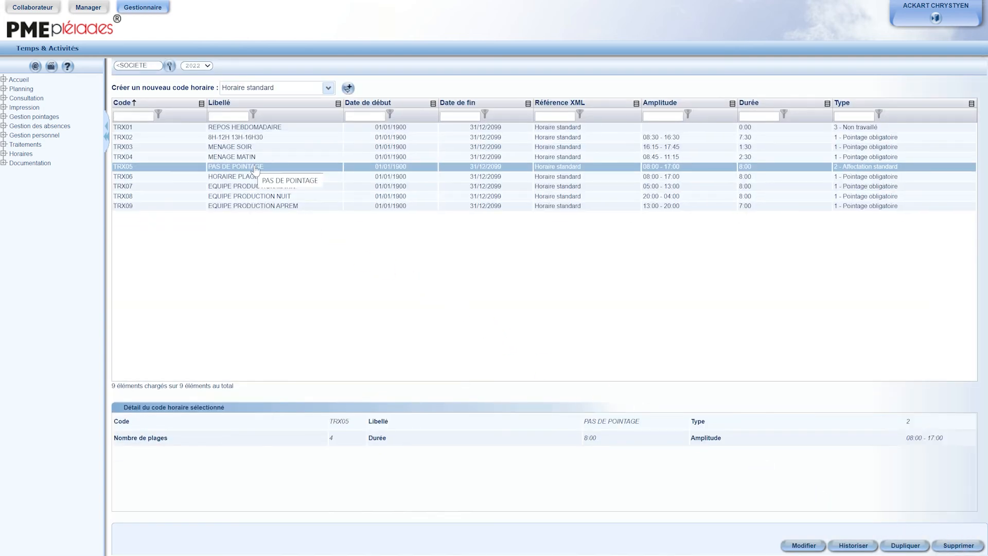
Step: Historize the TRX05 code with a new start date of 01/01/2022
left_click(792, 546)
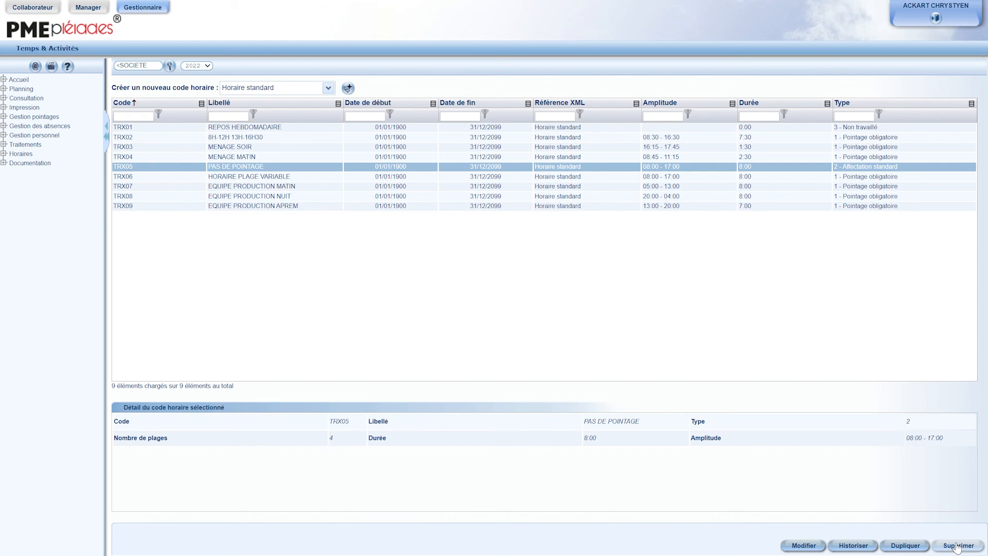
left_click(863, 548)
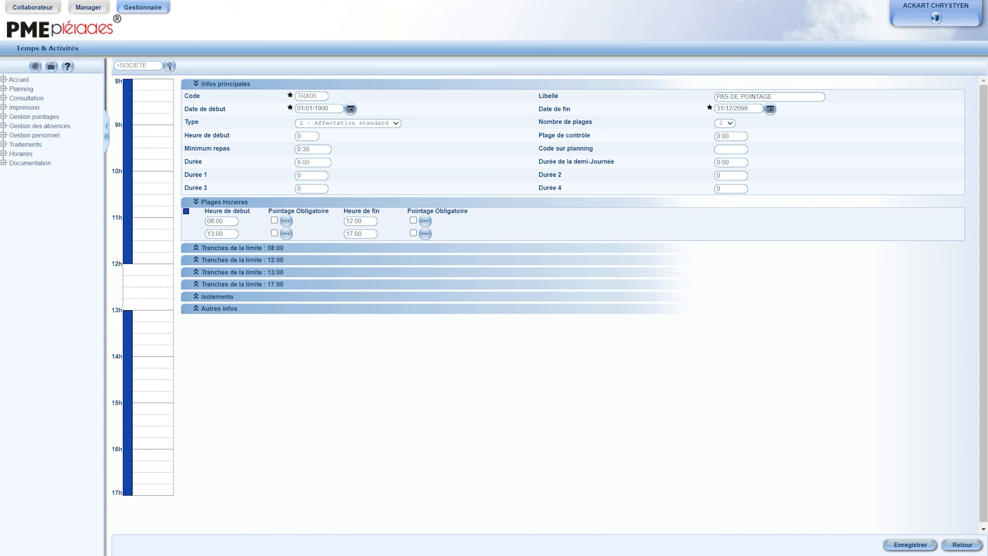
left_click_drag(334, 109, 298, 110)
type("01")
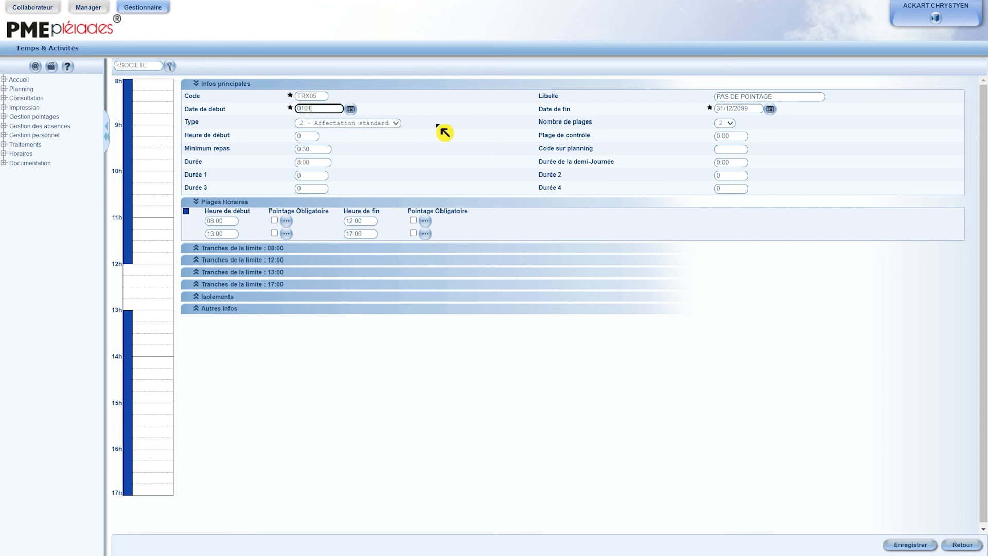
type("/01/2022")
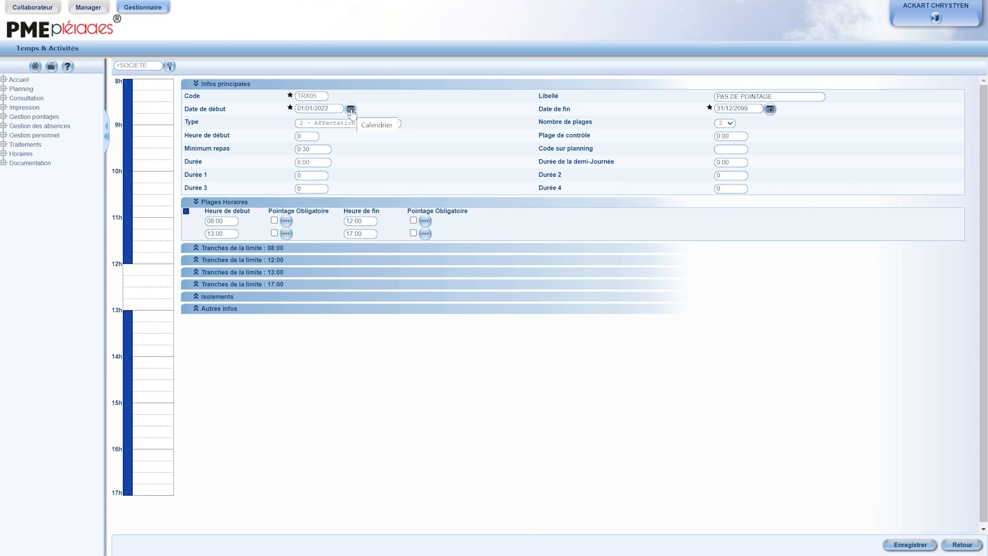
Step: Set the second time range's end to 18:00 and its 18:00 limit band from 18:00 to 18:00
left_click_drag(373, 234, 336, 235)
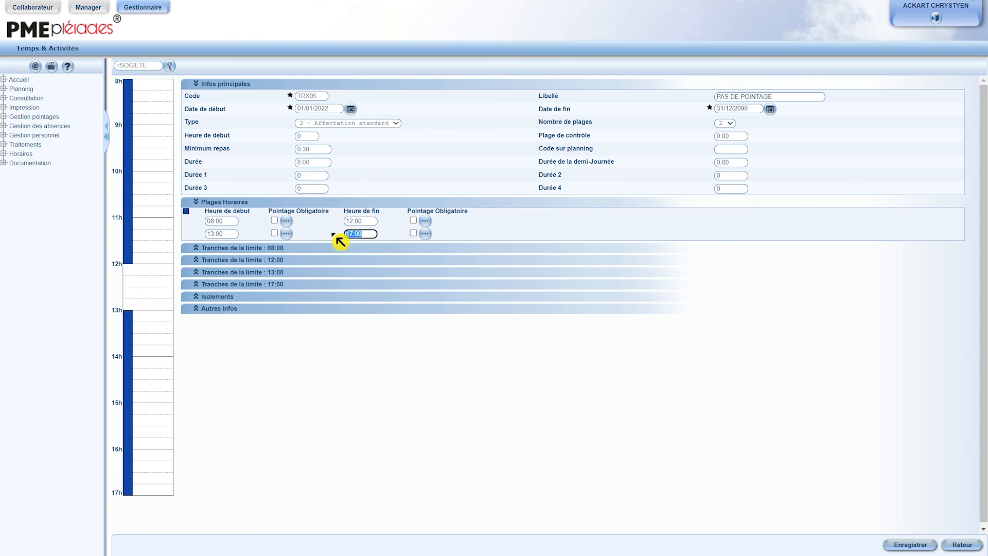
type("1800")
left_click(288, 285)
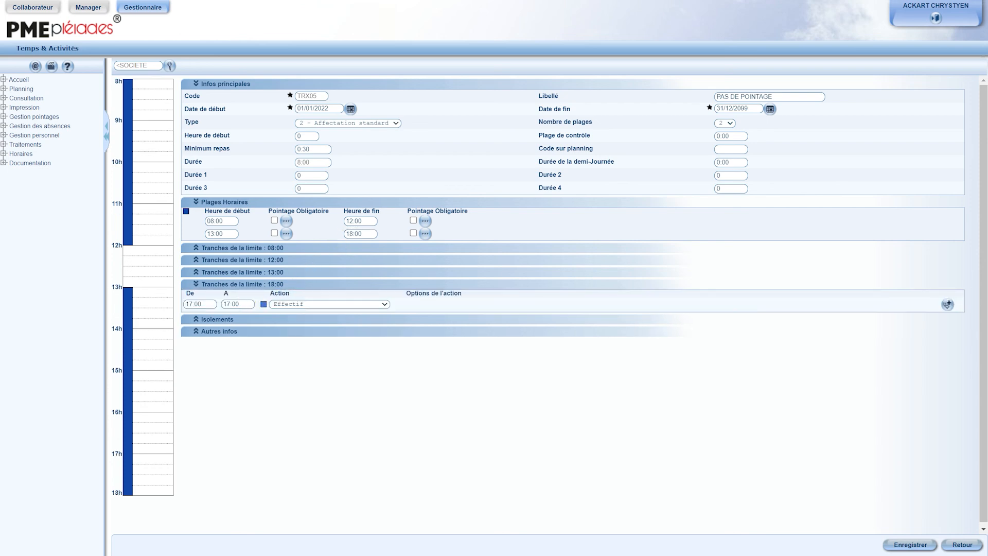
left_click_drag(208, 304, 184, 309)
type("1800")
key("Tab")
type("1800")
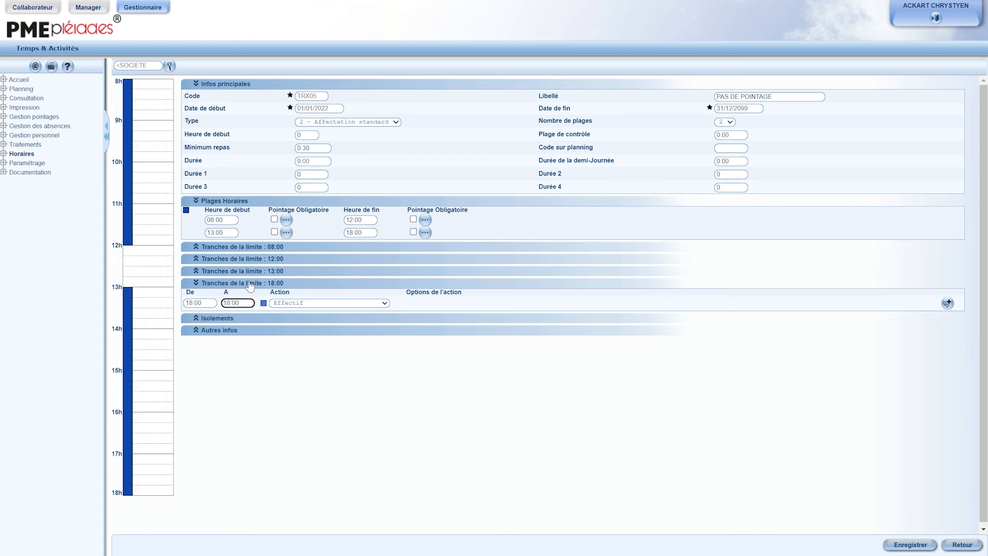
left_click(250, 284)
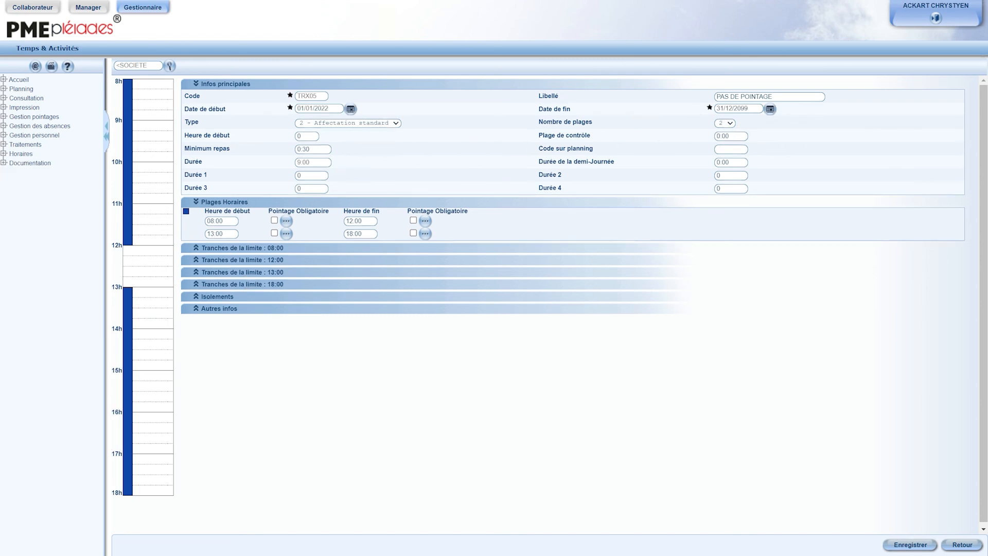
Step: Rename the label to PAS DE POINTAGE 2022, save the code, and return to the list
left_click(776, 97)
type("2022")
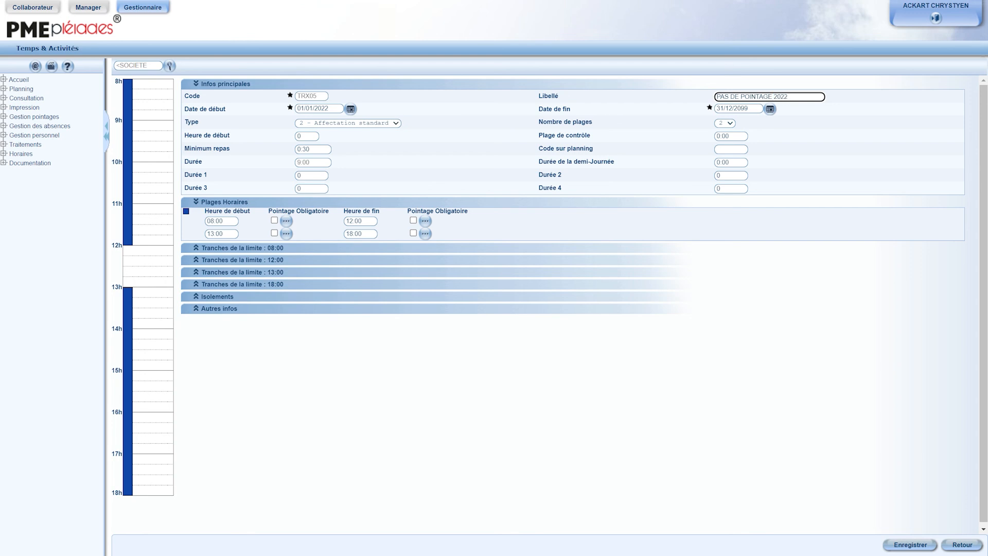
left_click(904, 546)
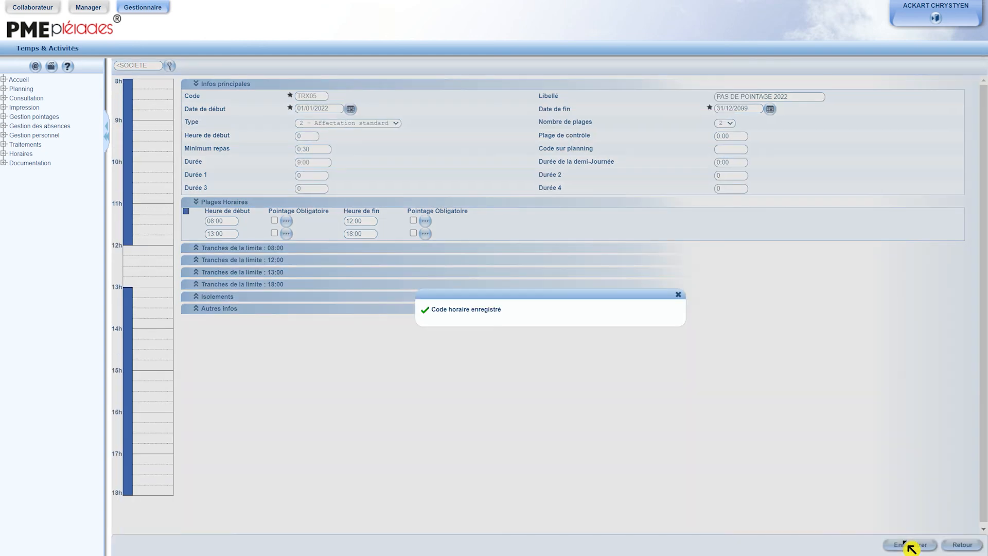
left_click(953, 546)
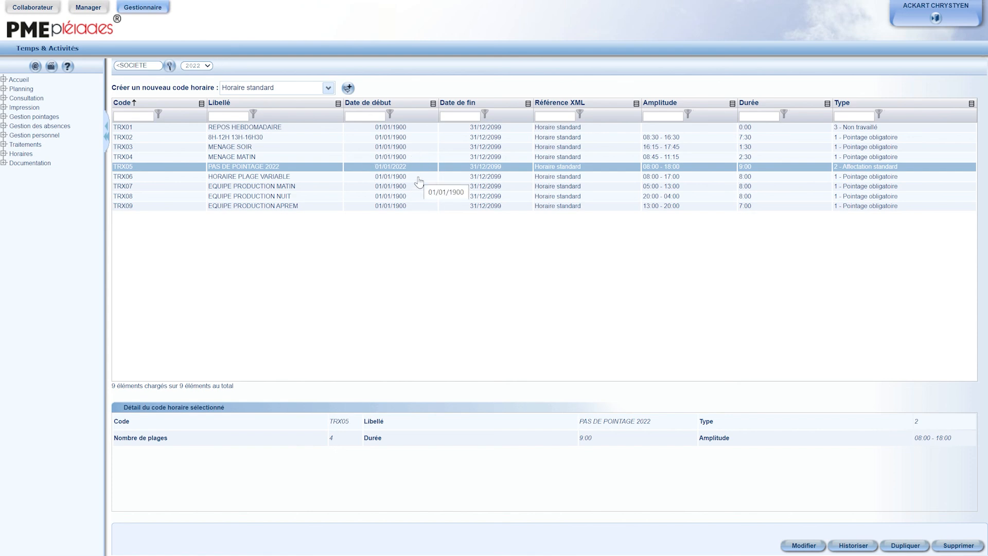
Step: Compare the schedule code list for the years 2021 and 2022
left_click(205, 67)
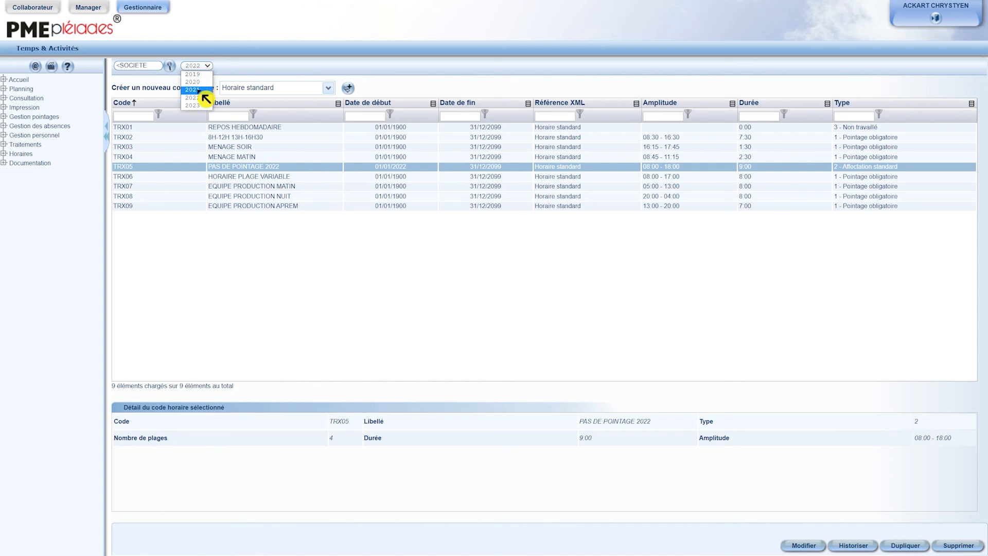
left_click(200, 91)
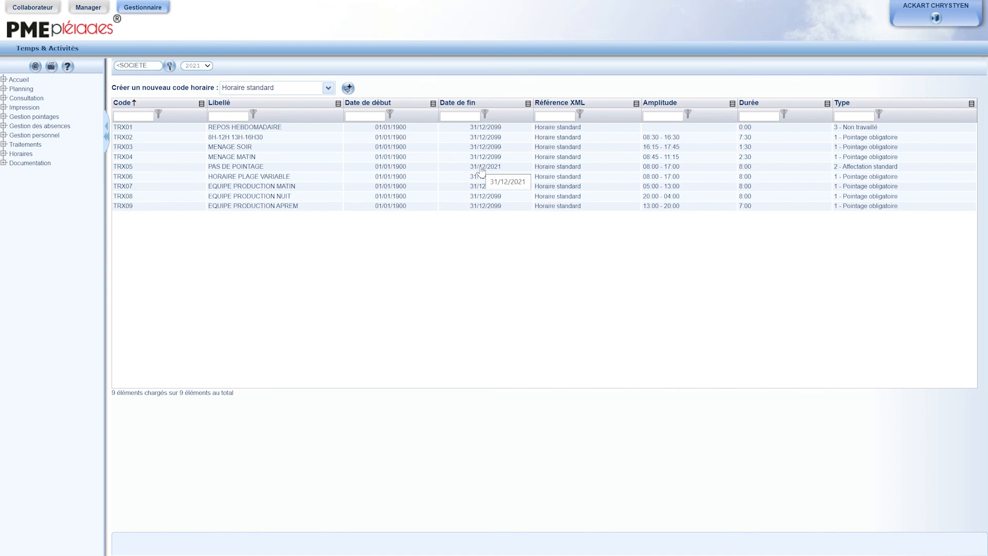
left_click(207, 68)
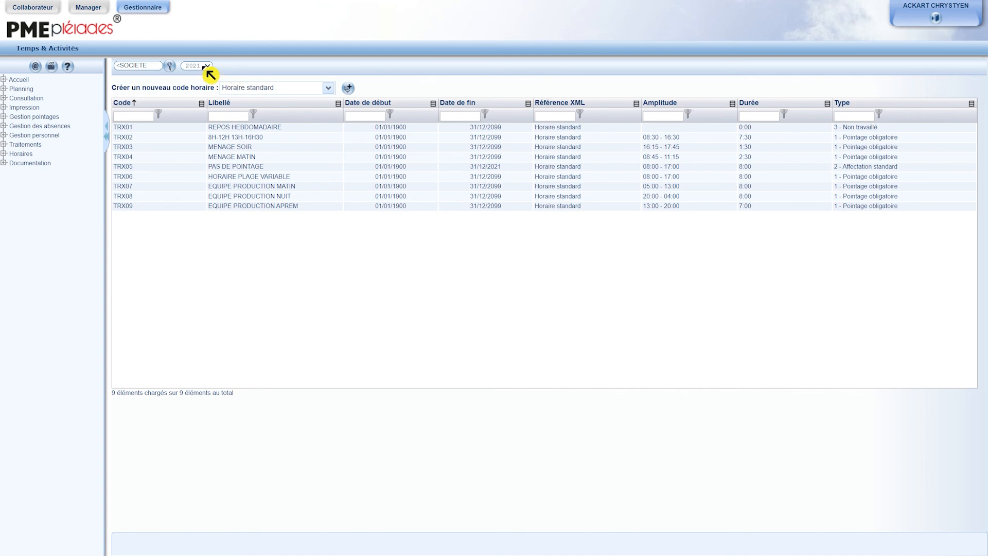
left_click(204, 102)
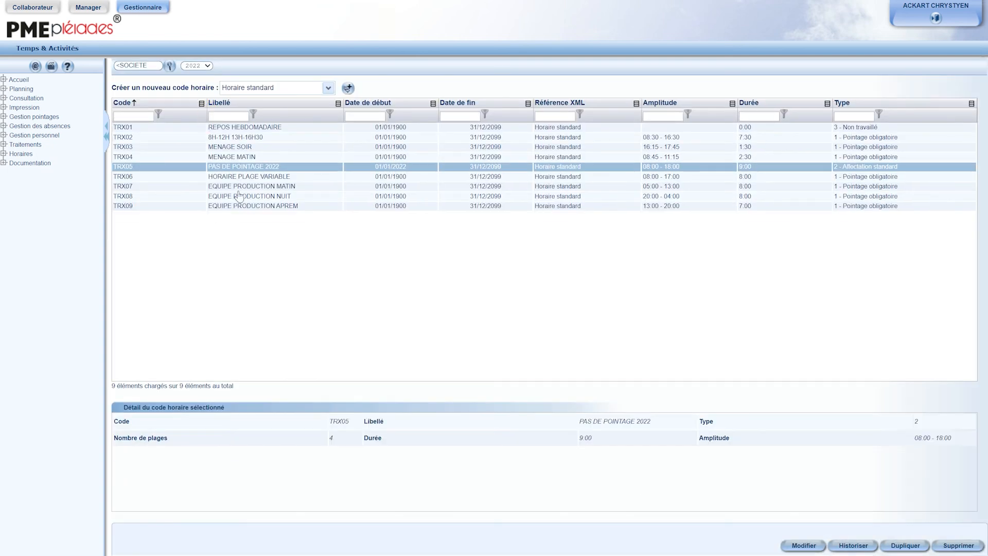
Step: Open the help page on schedule management and read the guidance on creating schedules
left_click(299, 268)
left_click(68, 67)
left_click(280, 299)
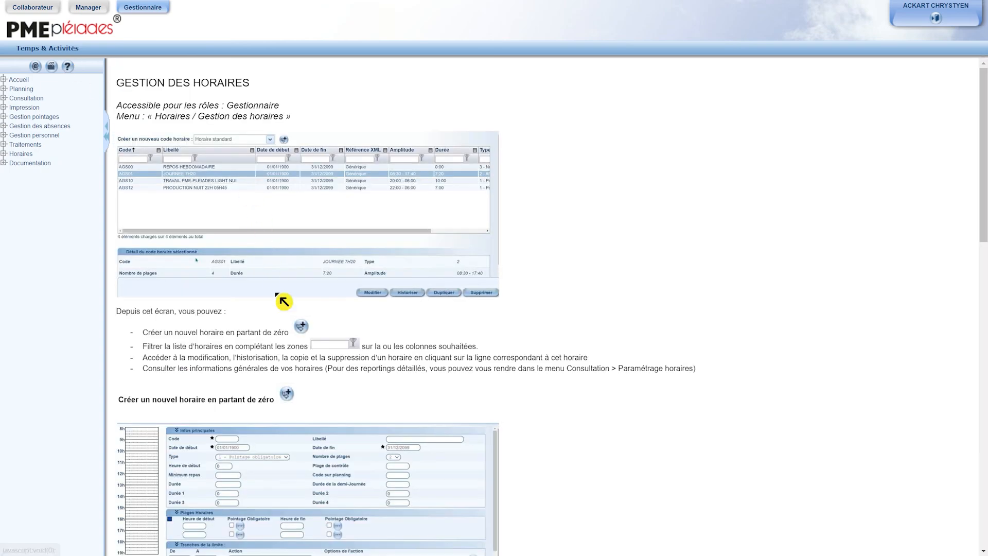
scroll(348, 376, "down", 11)
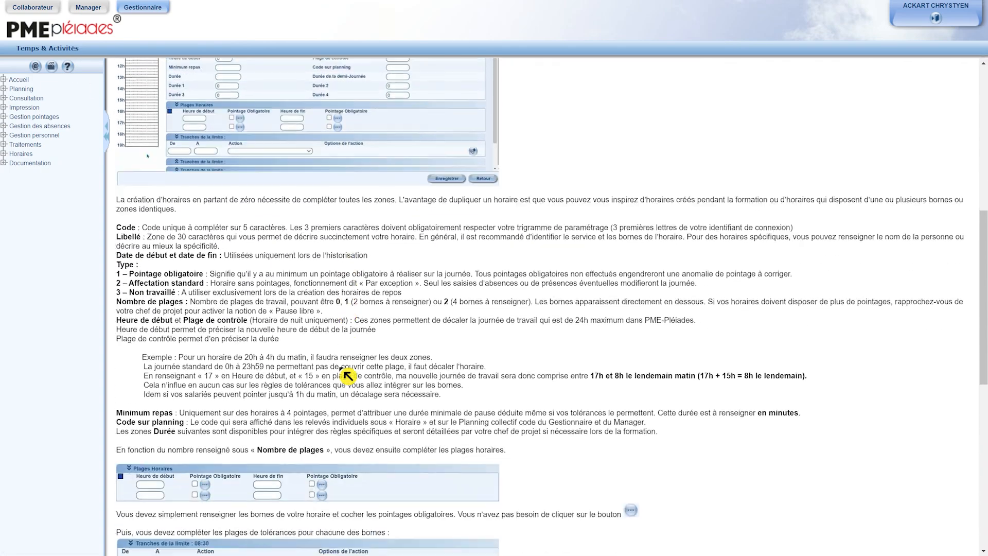
scroll(348, 376, "down", 3)
scroll(342, 375, "up", 6)
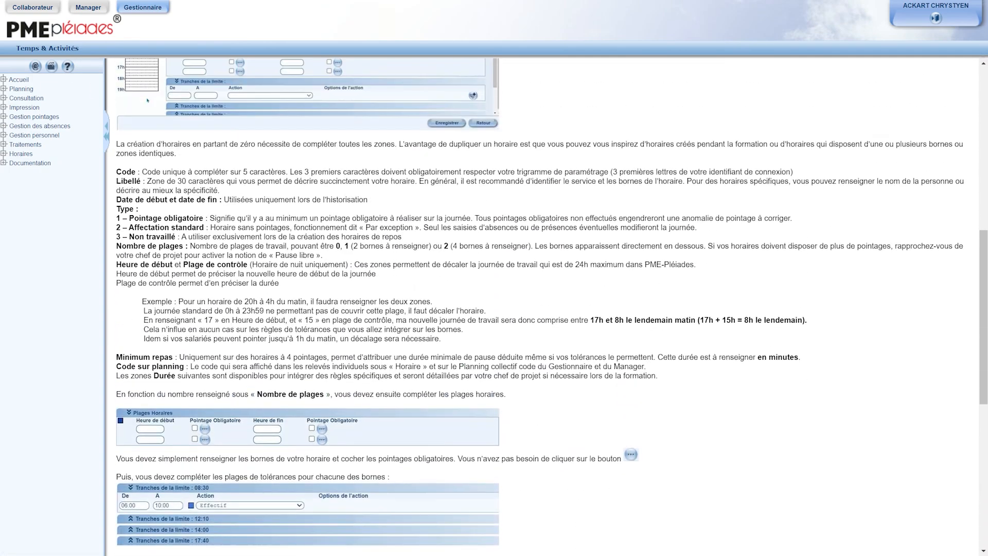